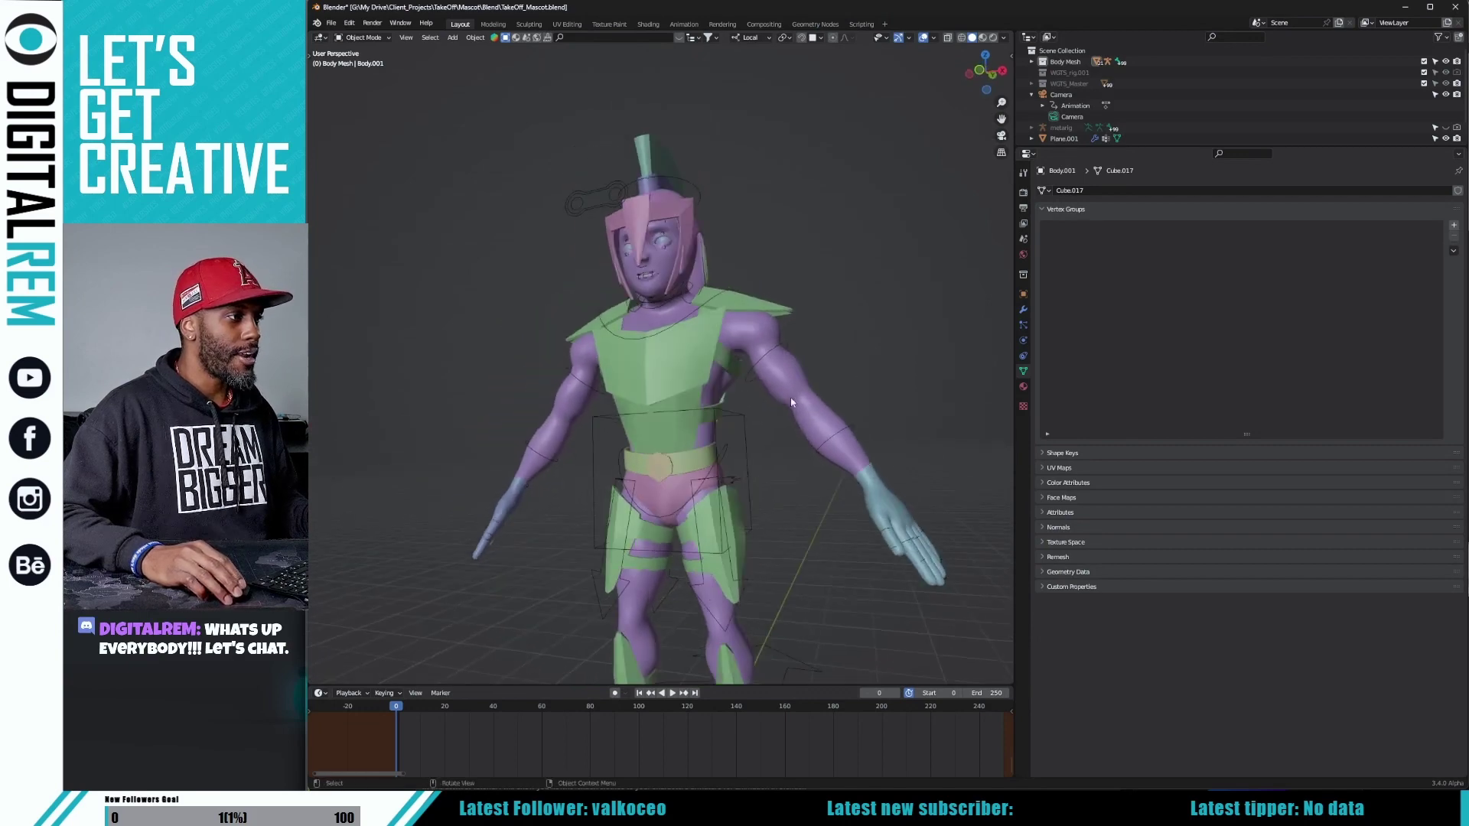
# - Inspect the posed mascot at frame 1 from several angles
pyautogui.click(874, 492)
pyautogui.moveTo(901, 456); pyautogui.dragTo(847, 593, button='middle')
pyautogui.click(900, 693)
pyautogui.moveTo(784, 497); pyautogui.dragTo(843, 476, button='middle')
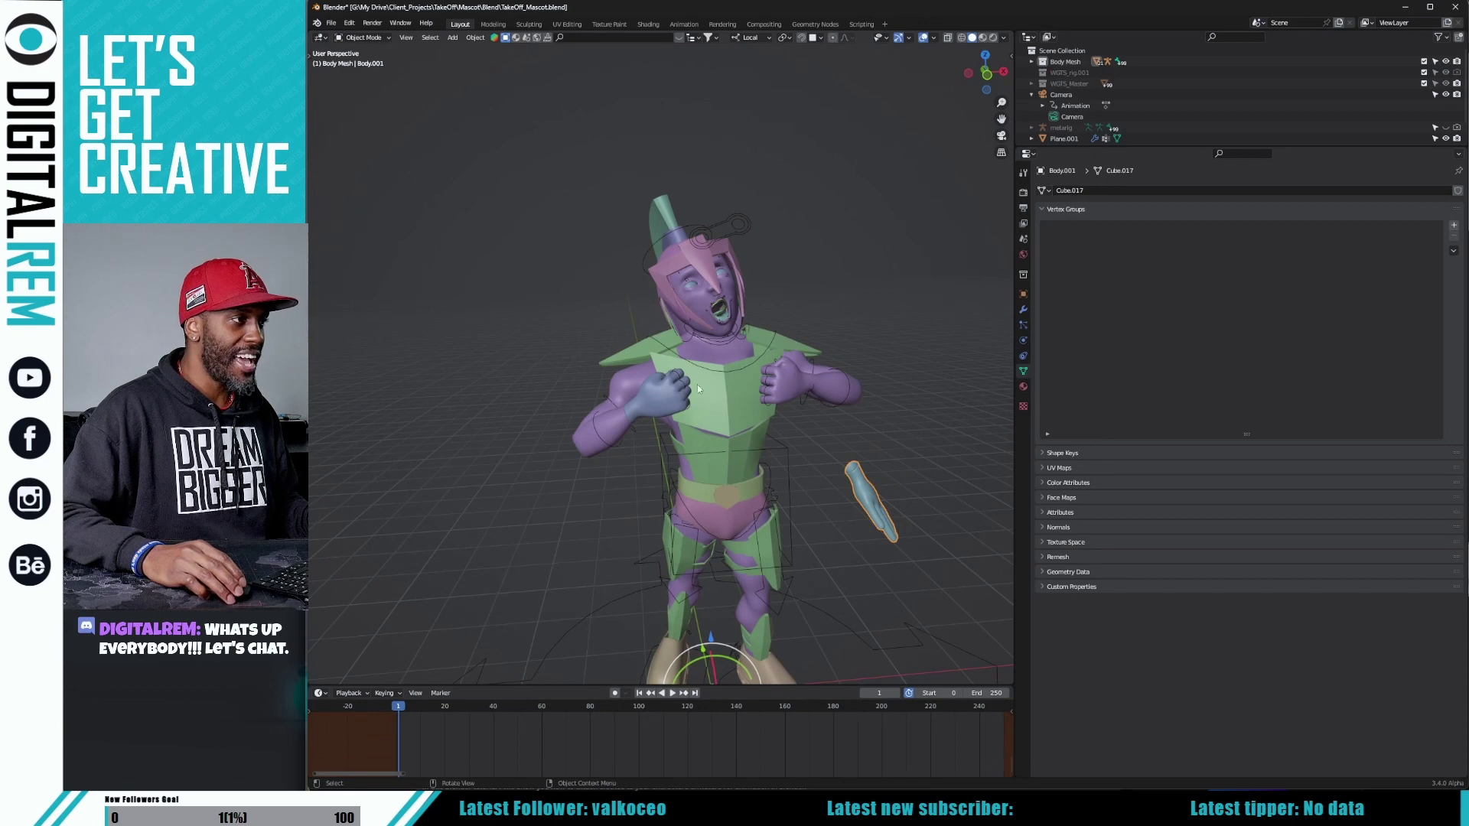
pyautogui.moveTo(673, 398); pyautogui.dragTo(697, 431, button='middle')
pyautogui.scroll(3, 740, 411)
pyautogui.scroll(-4, 748, 413)
pyautogui.scroll(2, 694, 456)
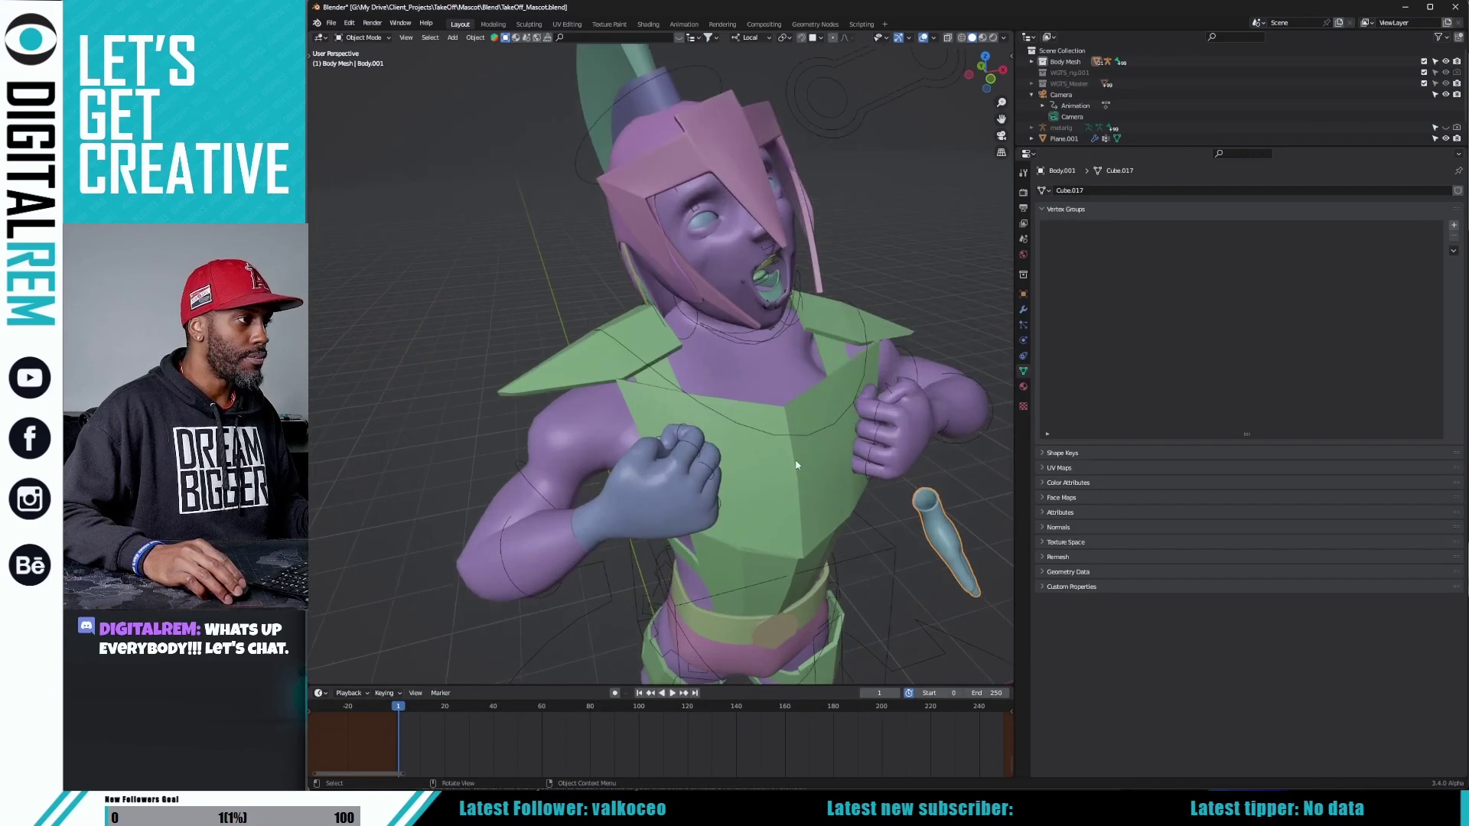
pyautogui.moveTo(901, 427); pyautogui.dragTo(812, 362, button='middle')
pyautogui.scroll(-2, 813, 363)
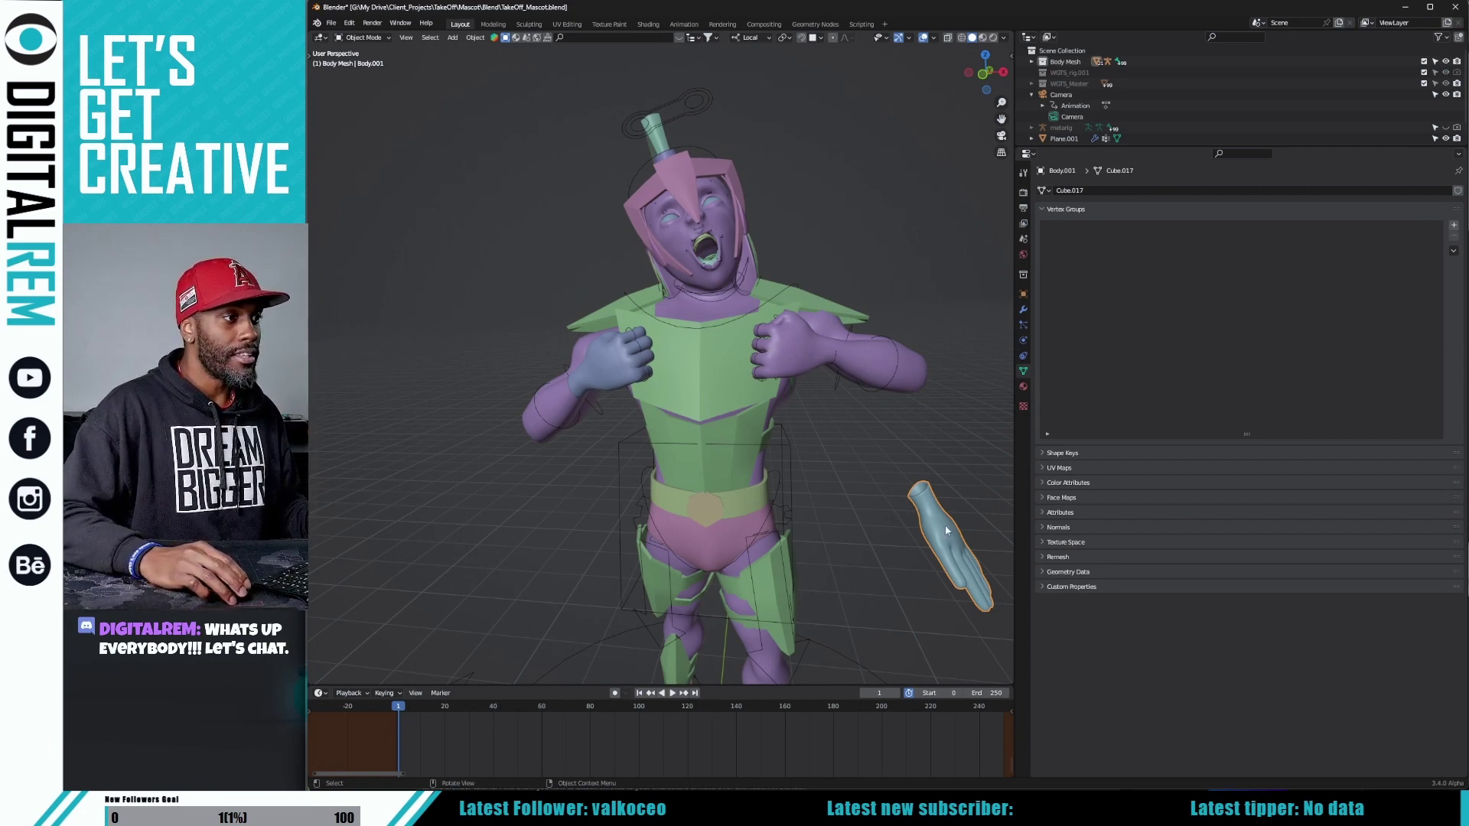
# - At frame 0, select the detached hand, test-move and undo it, then add the Master Rig as active
pyautogui.click(865, 694)
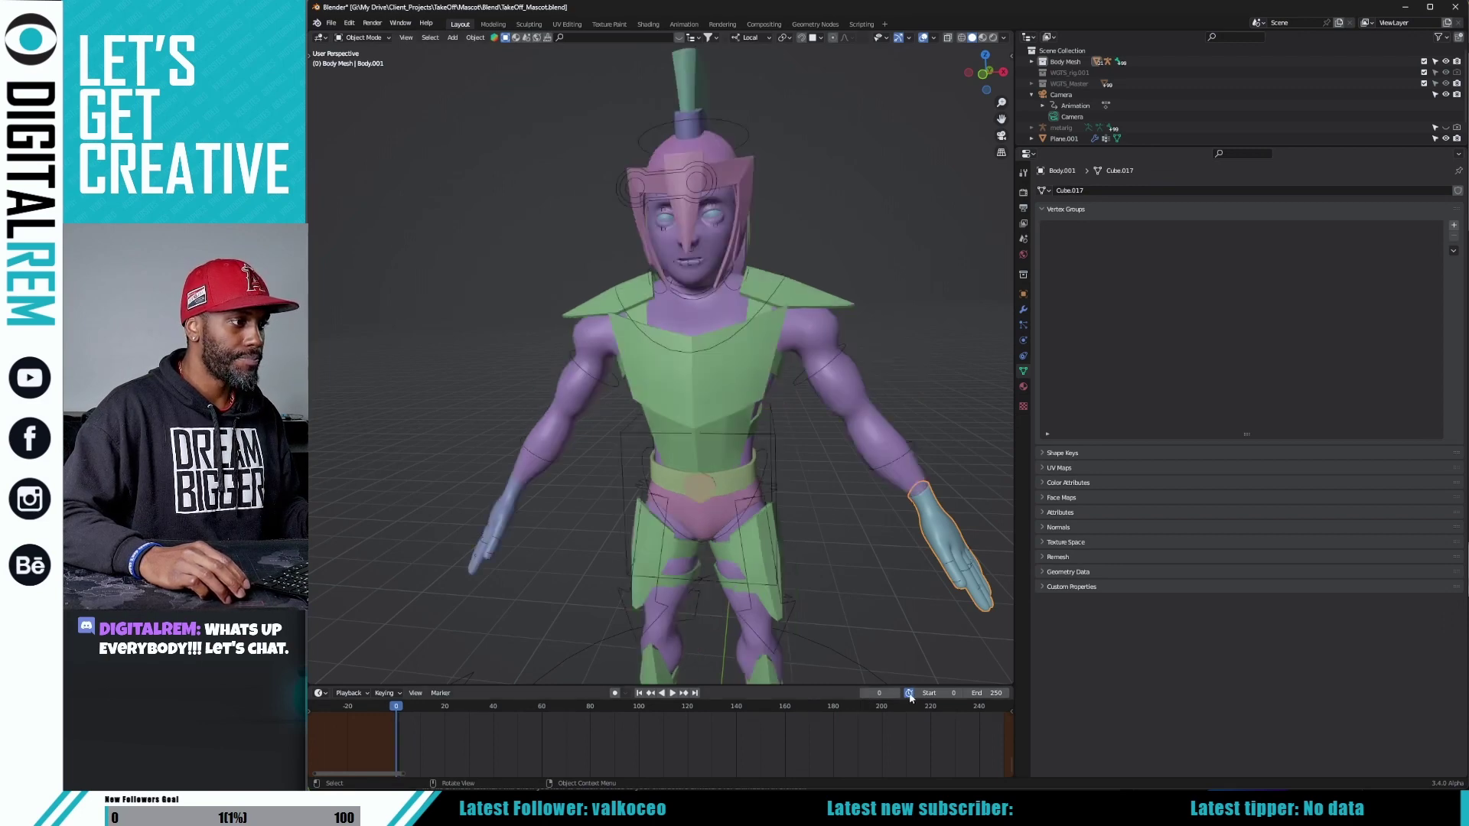
pyautogui.moveTo(894, 525); pyautogui.dragTo(892, 377, button='middle')
pyautogui.click(863, 507)
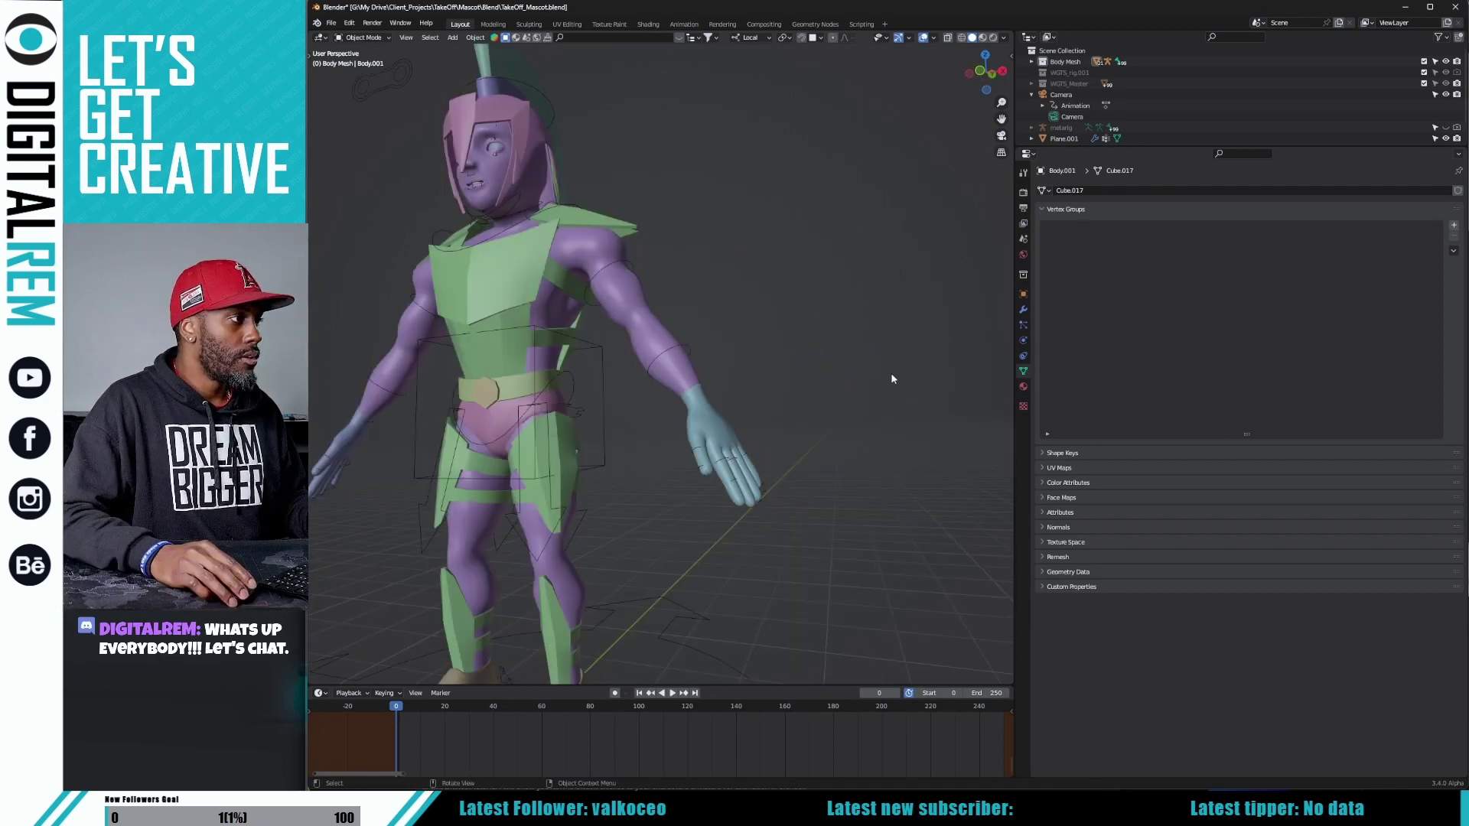
pyautogui.click(708, 434)
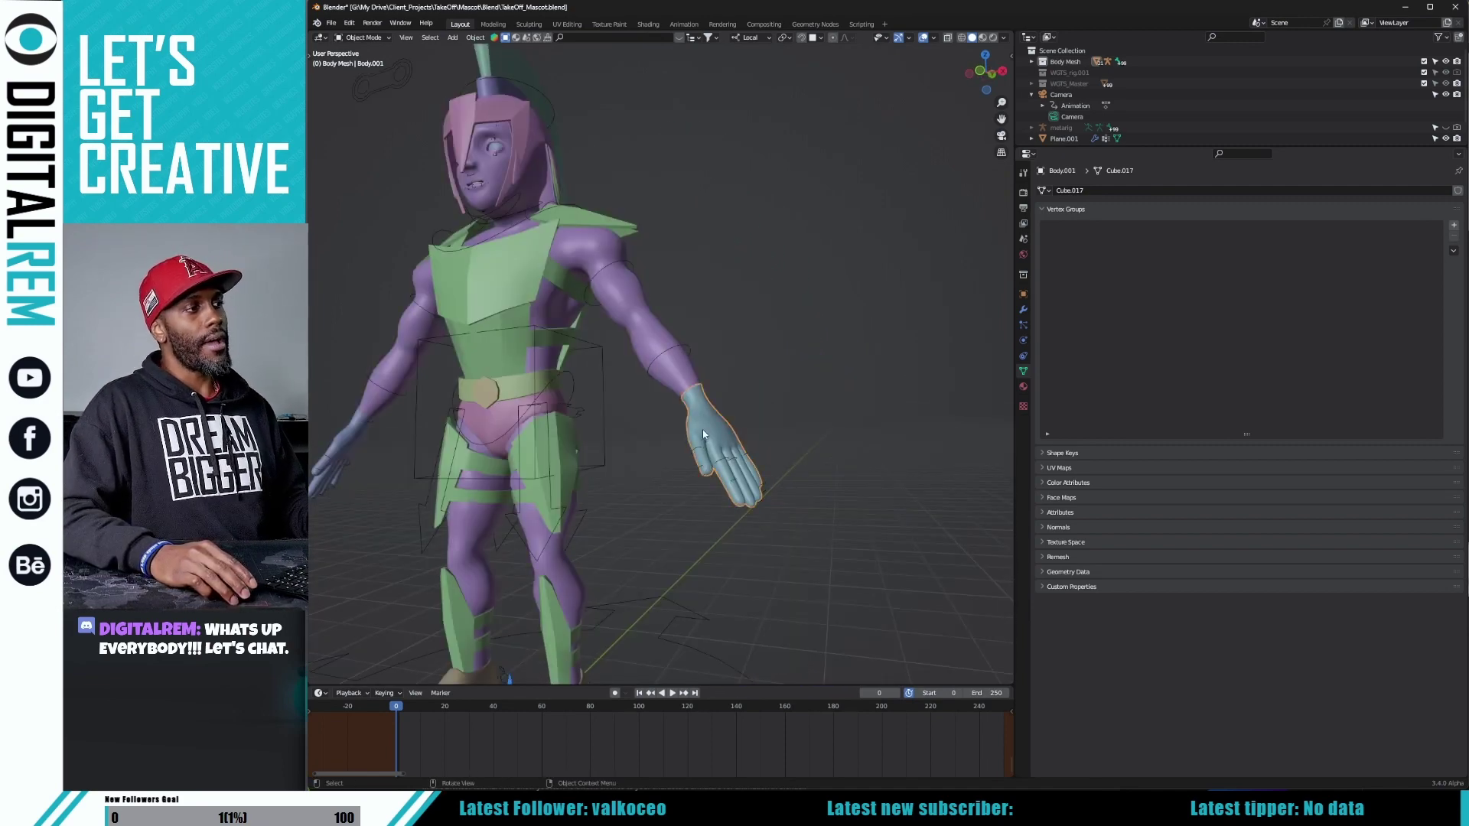
pyautogui.moveTo(769, 420); pyautogui.dragTo(643, 411, button='middle')
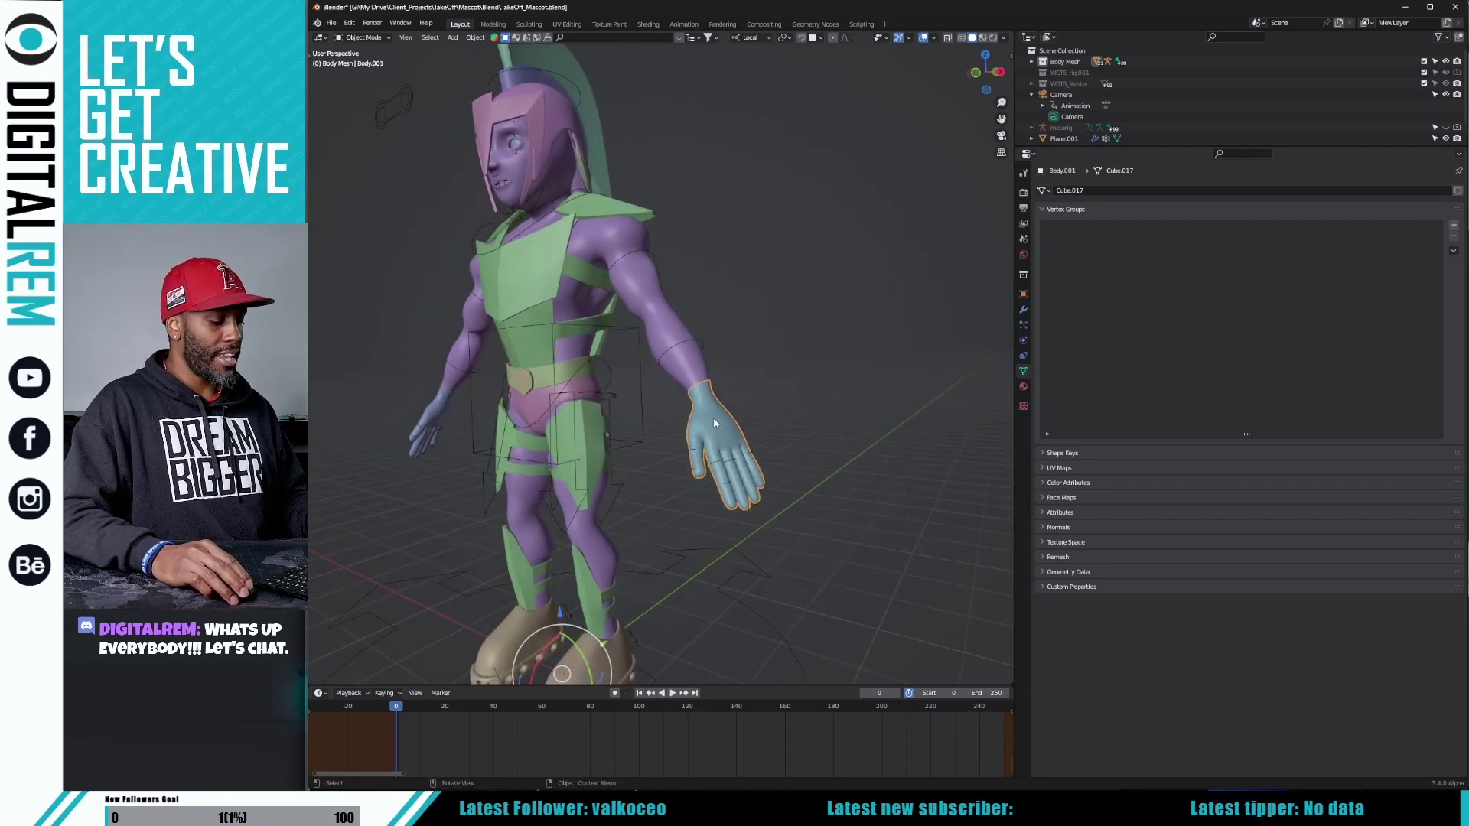
pyautogui.moveTo(716, 418); pyautogui.dragTo(788, 412)
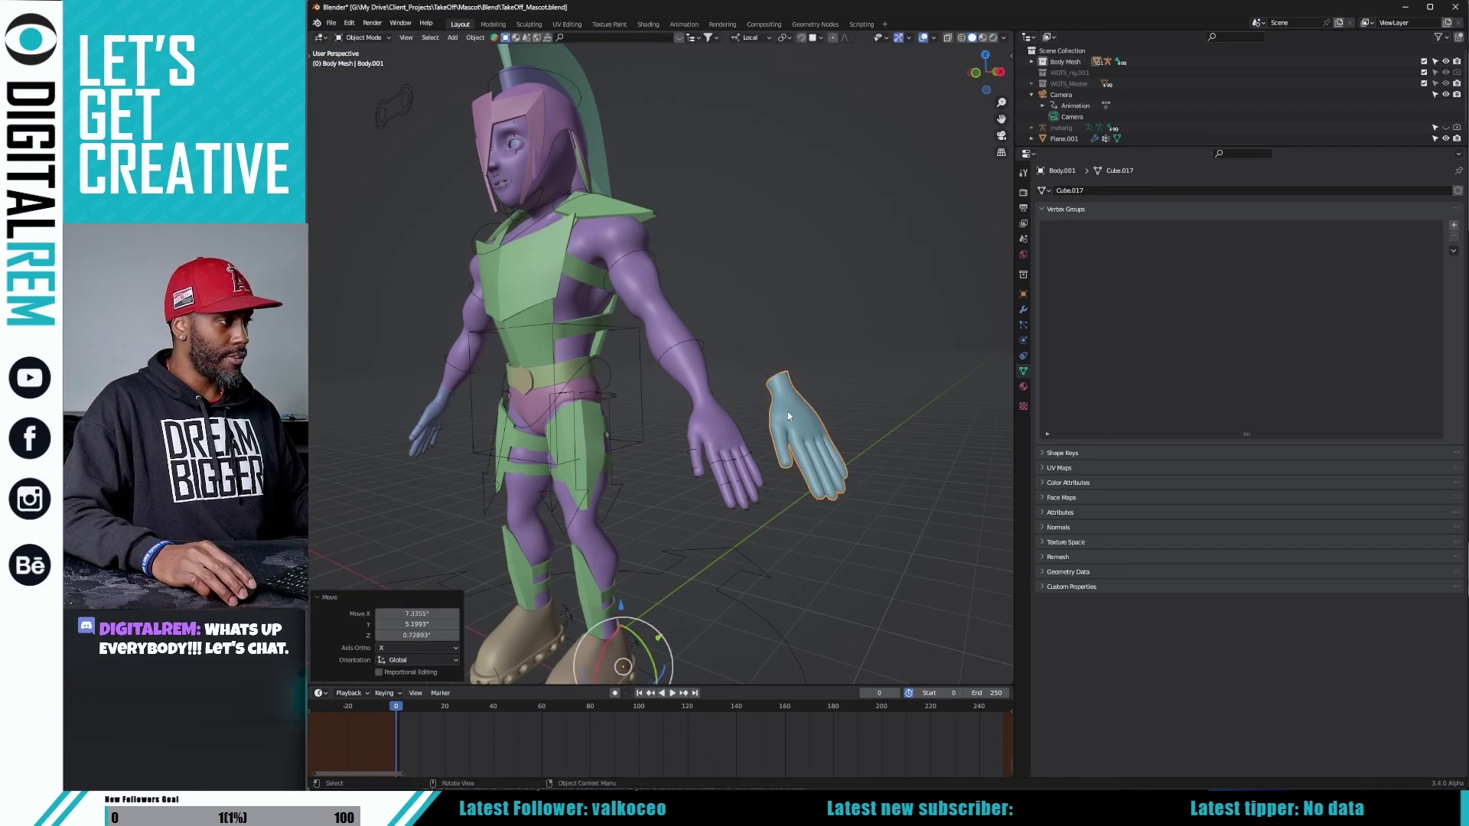
pyautogui.hotkey('ctrl', 'z')
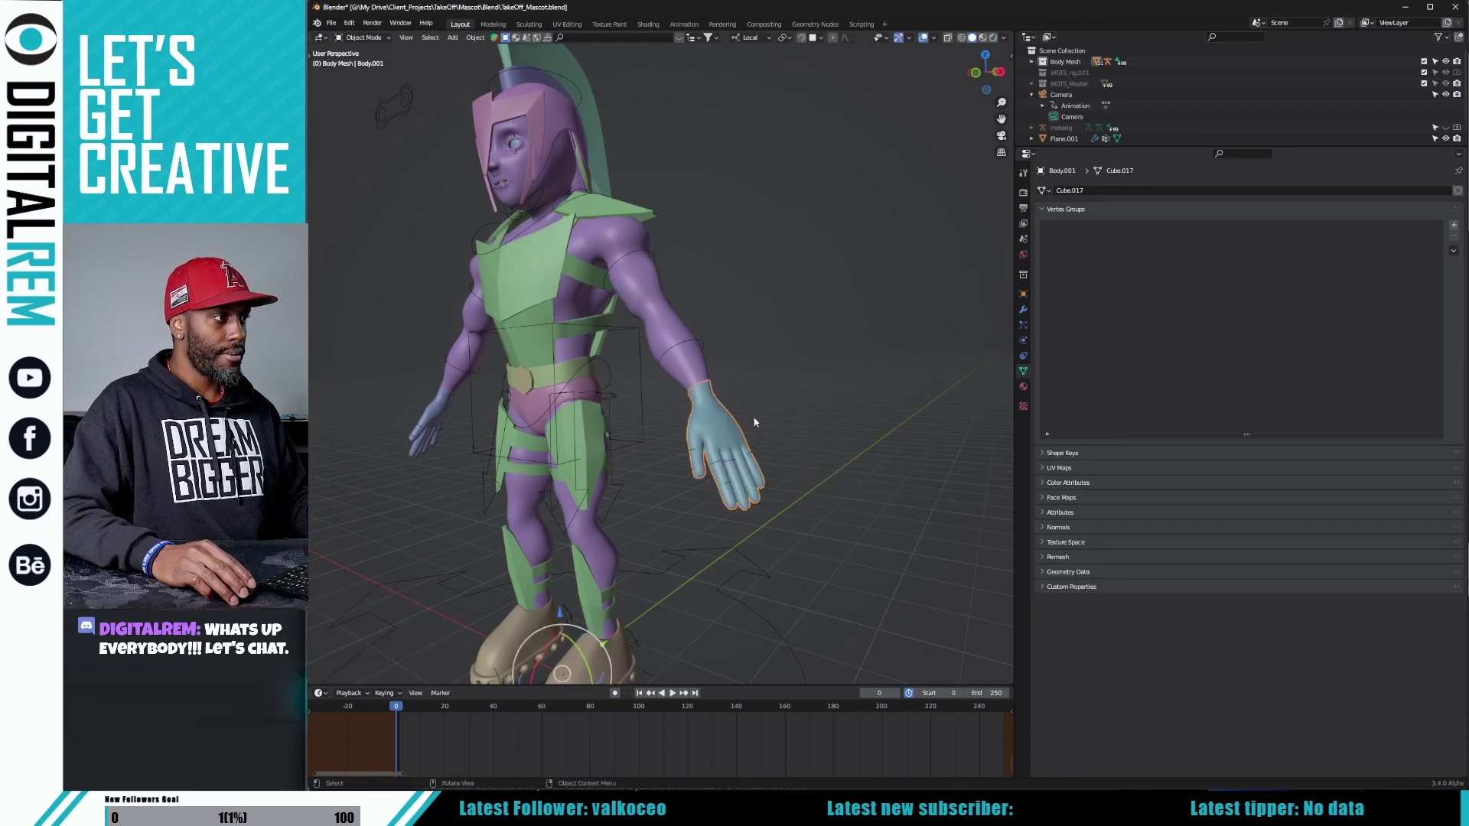
pyautogui.keyDown('shift'); pyautogui.click(641, 404); pyautogui.keyUp('shift')
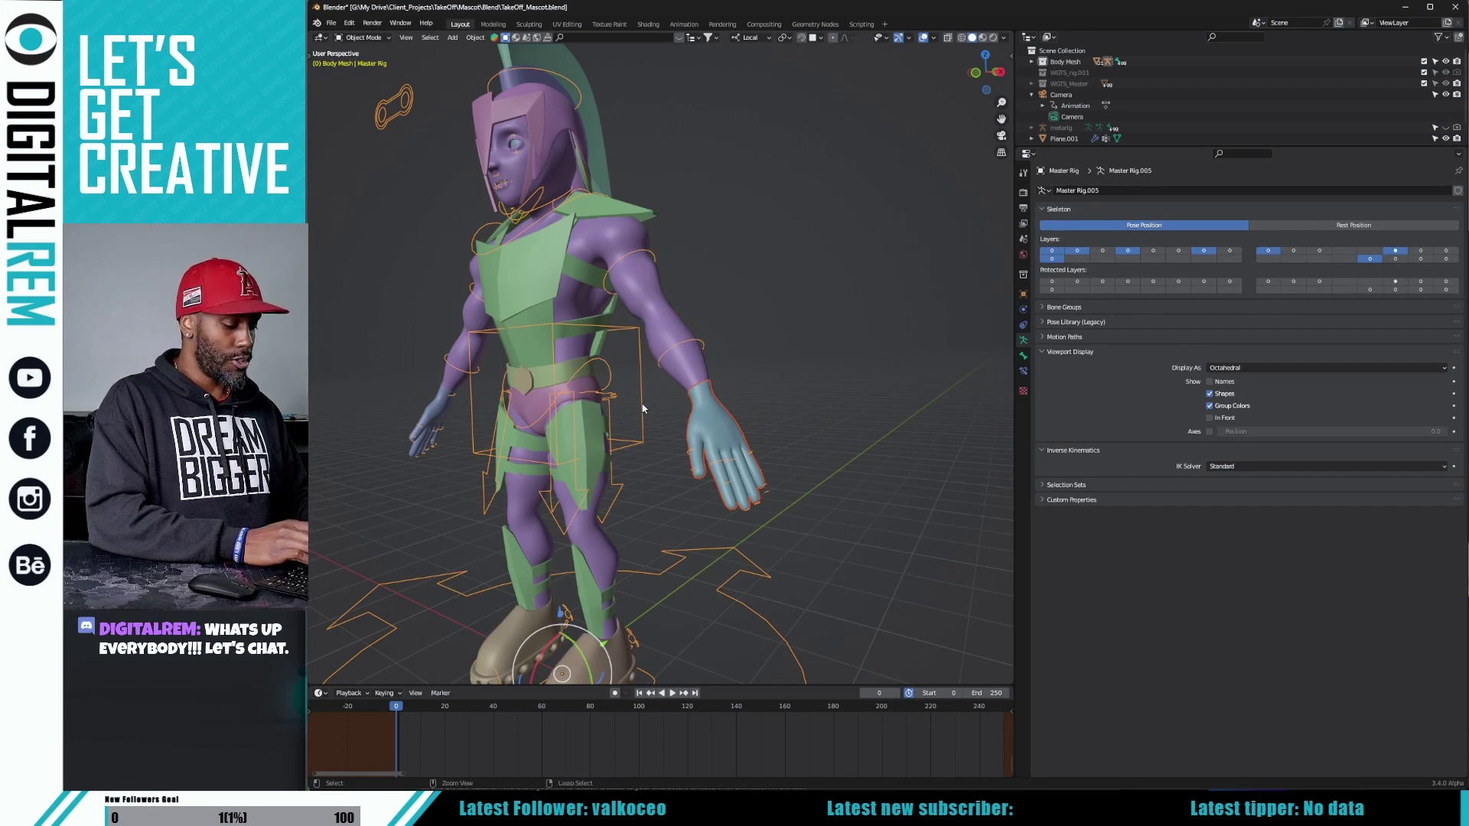
# - Parent the first hand to the Master Rig using With Empty Groups
pyautogui.hotkey('ctrl', 'p')
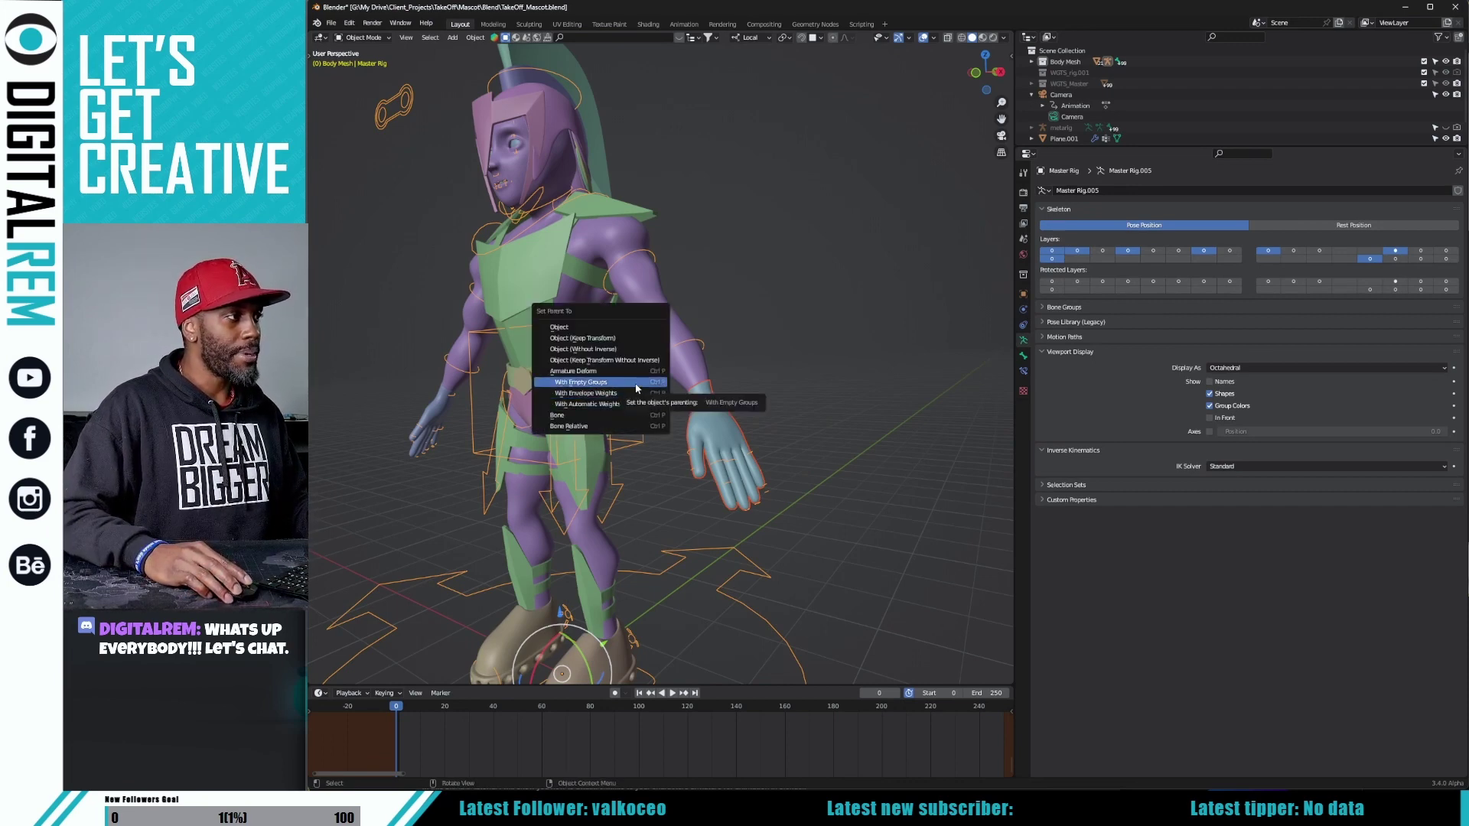
pyautogui.click(636, 385)
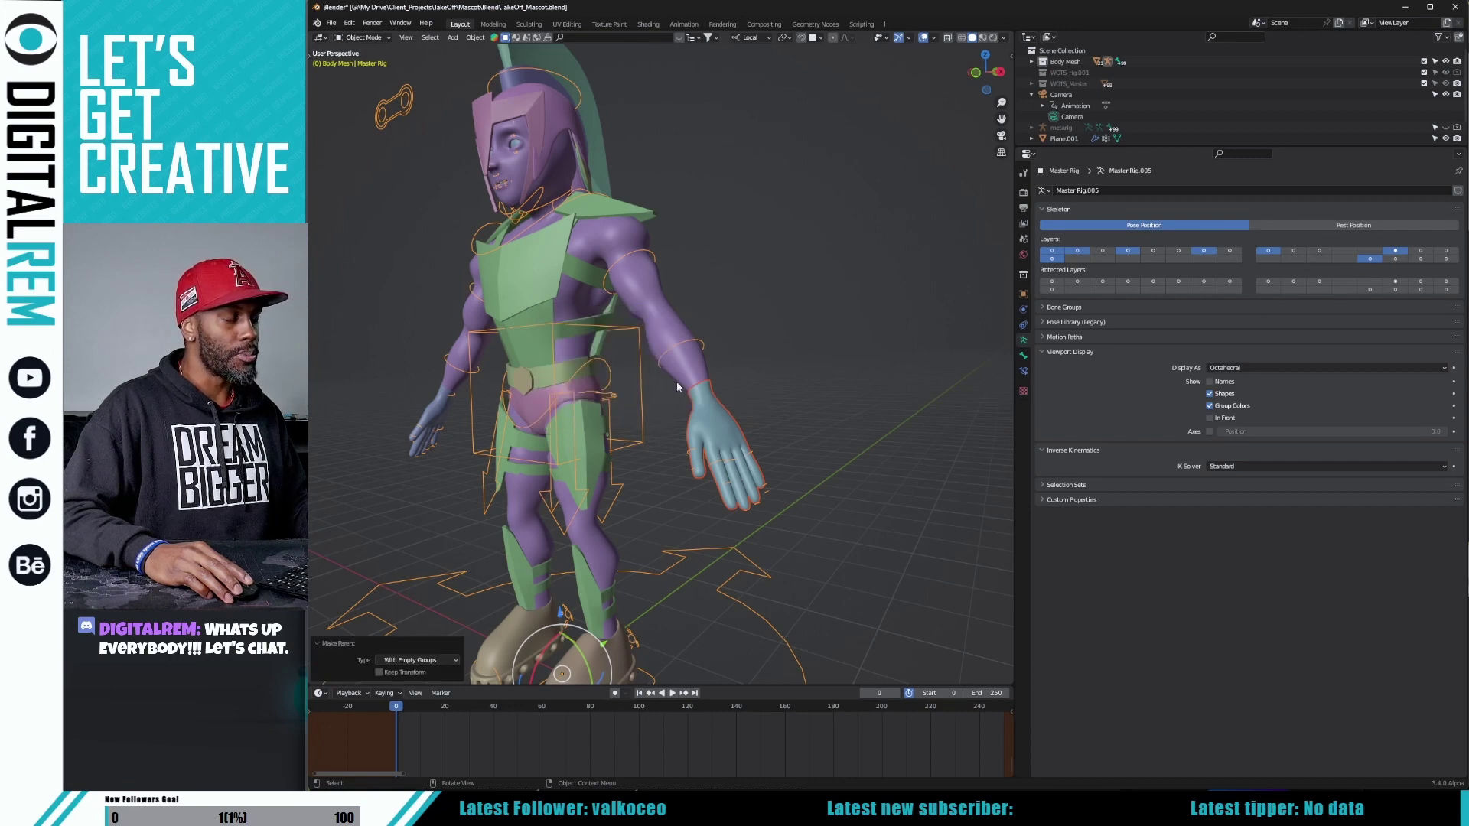
pyautogui.click(740, 379)
pyautogui.moveTo(753, 383); pyautogui.dragTo(783, 355, button='middle')
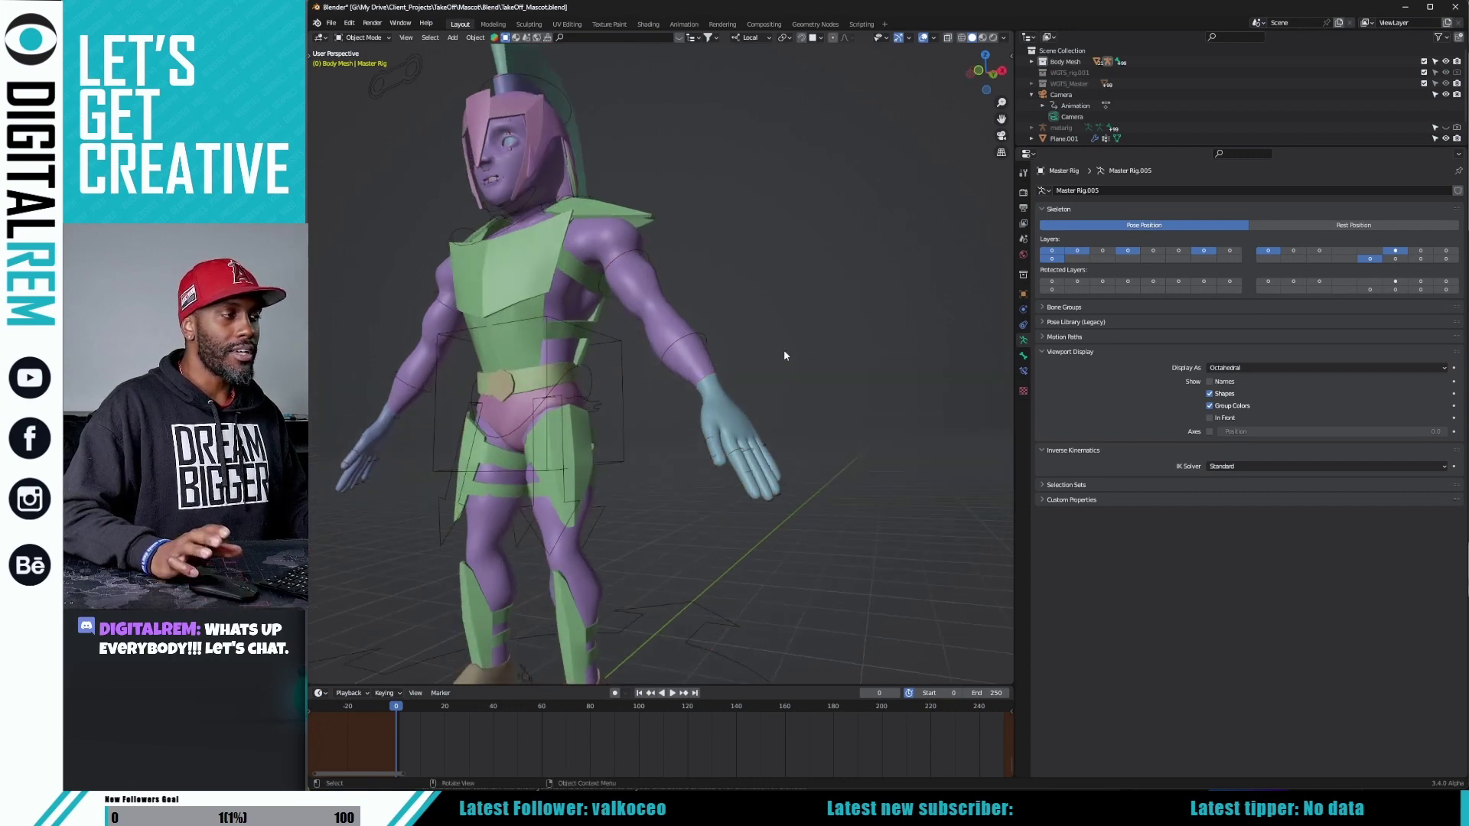
# - Select the body mesh, then the hand as the active object
pyautogui.click(663, 317)
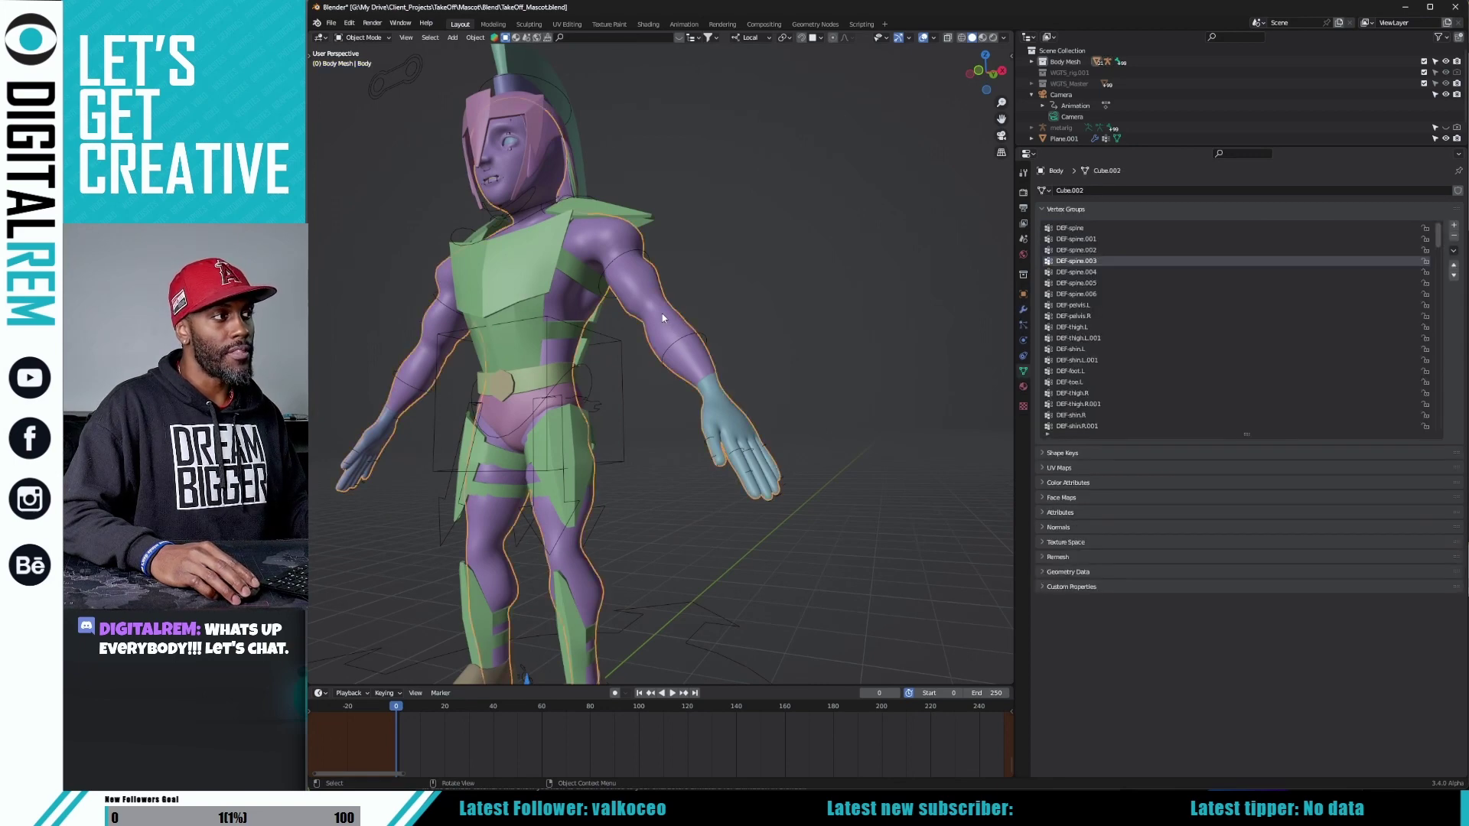
pyautogui.keyDown('shift'); pyautogui.click(728, 409); pyautogui.keyUp('shift')
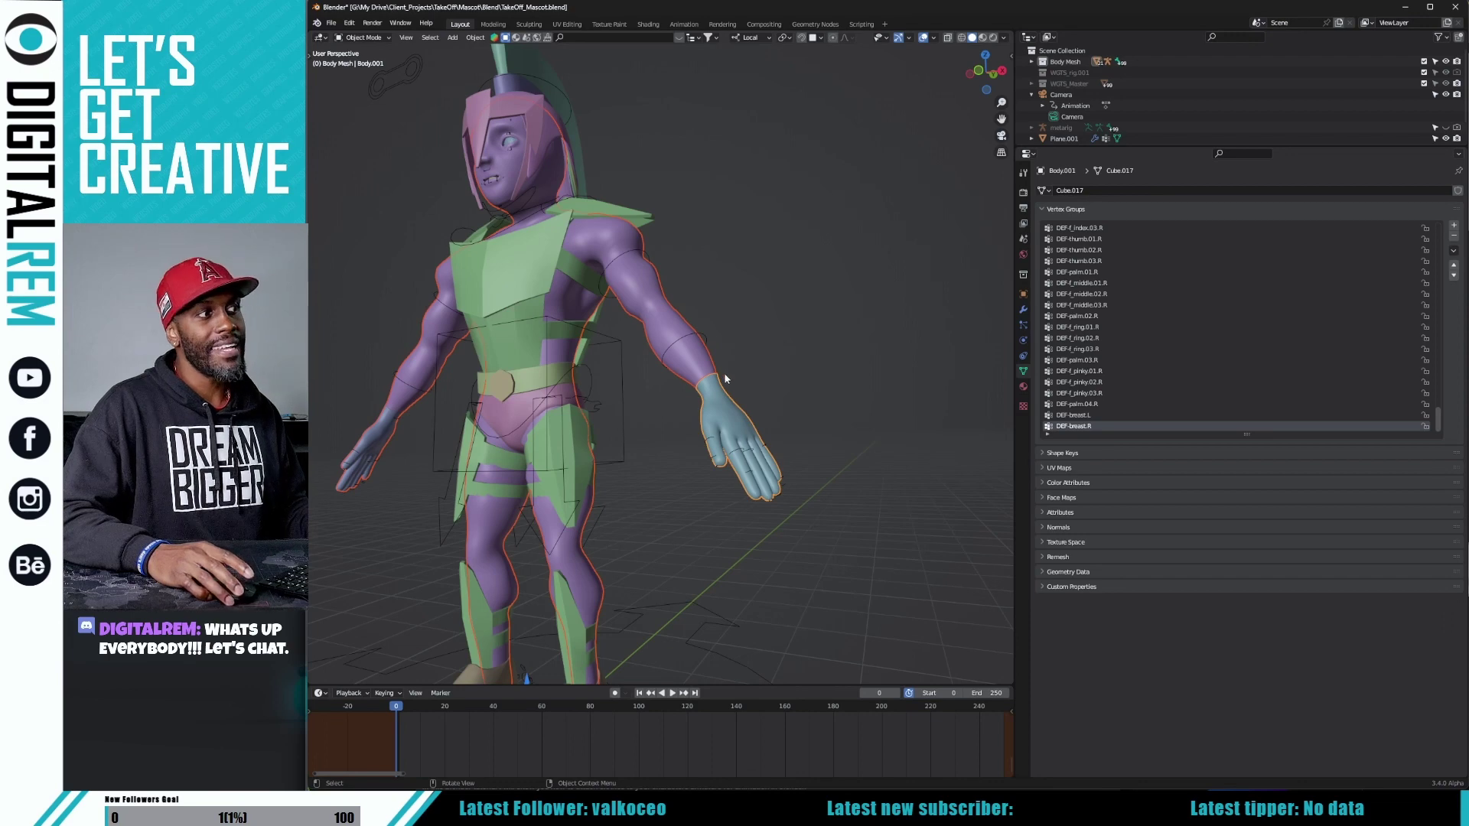
pyautogui.click(364, 38)
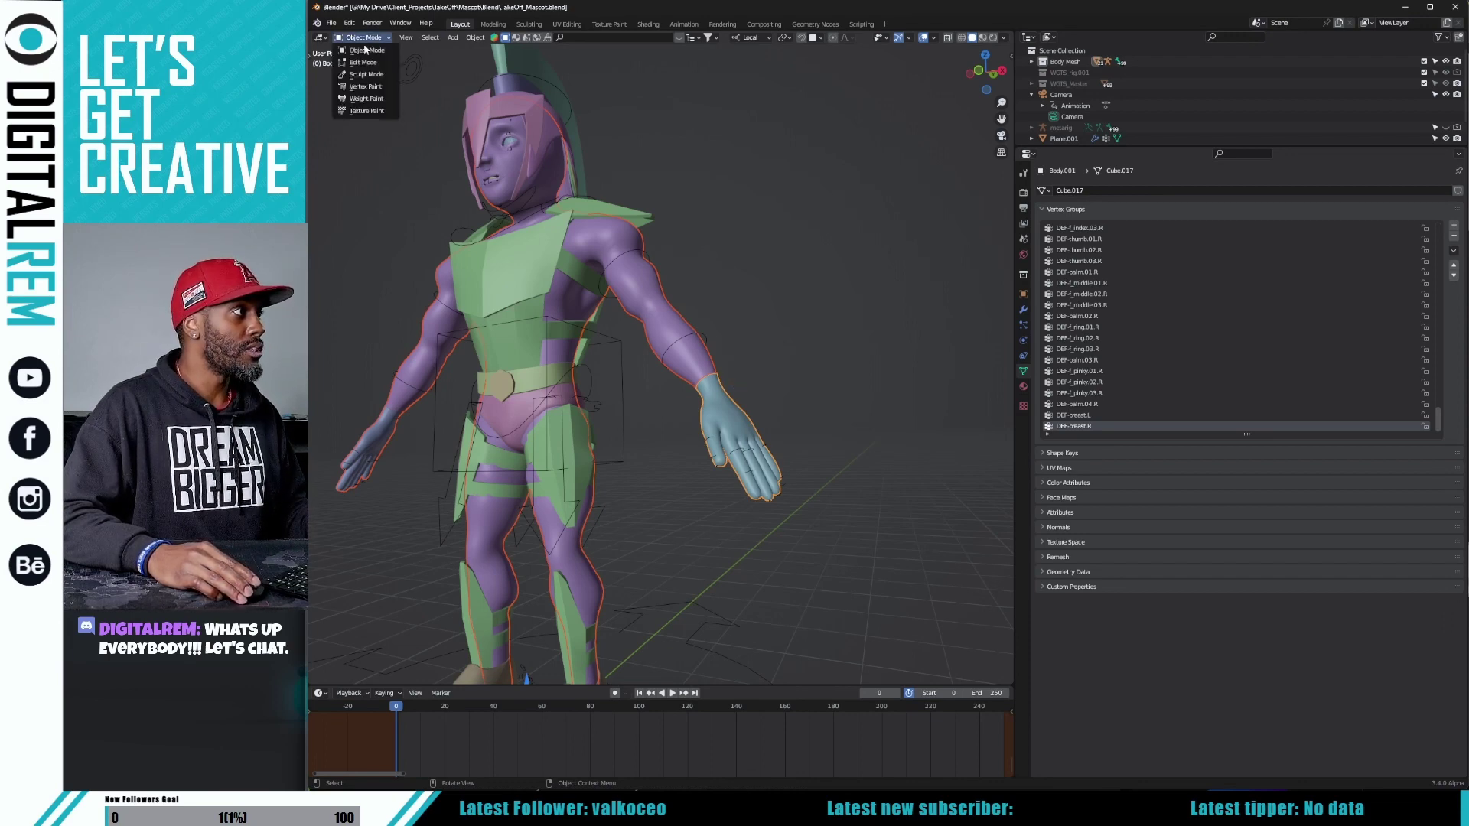
# - In Weight Paint mode, transfer weights from body to hand with Source Layers Selection By Name
pyautogui.click(366, 98)
pyautogui.click(458, 38)
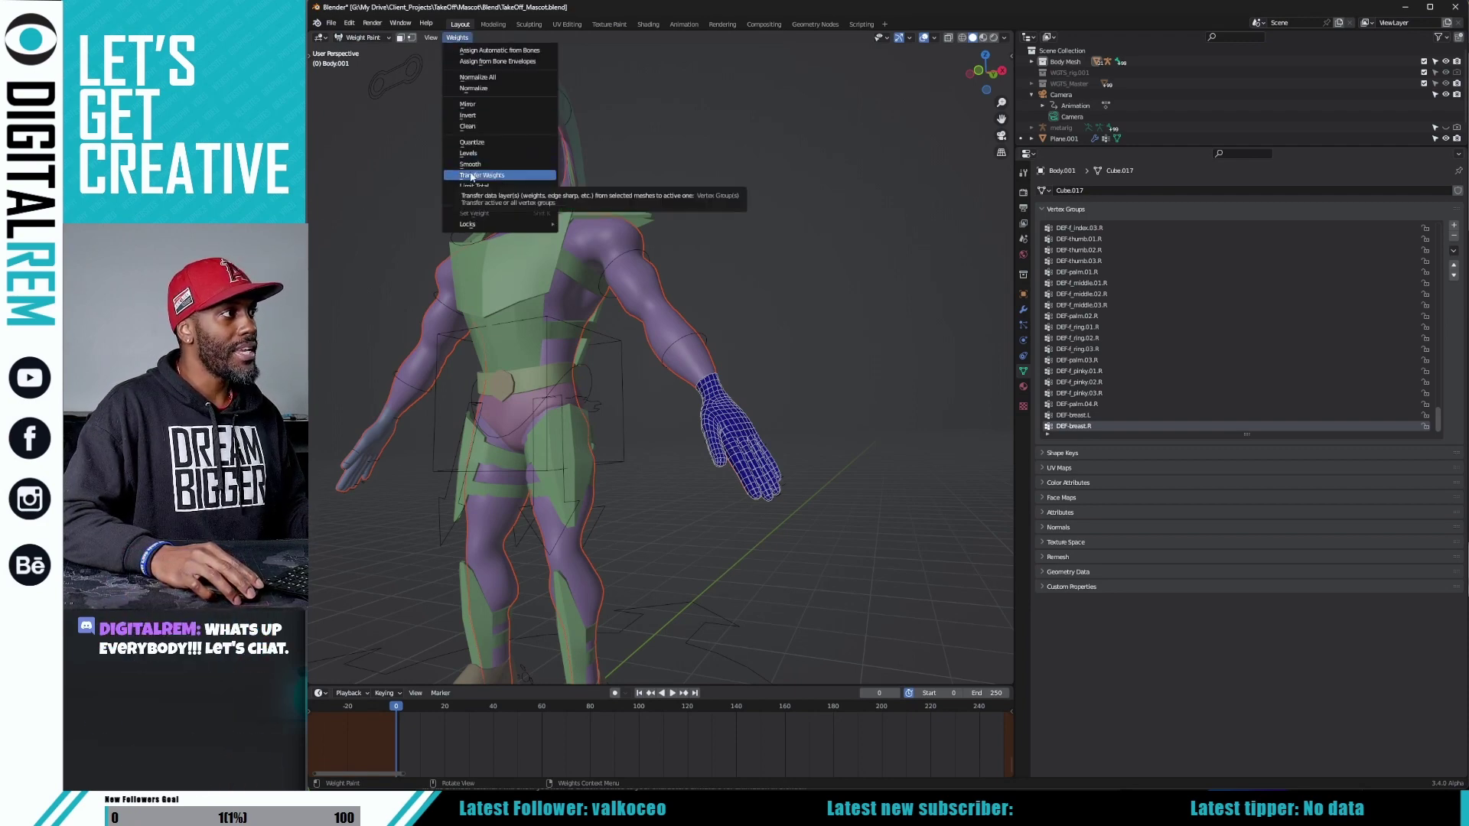
pyautogui.click(472, 175)
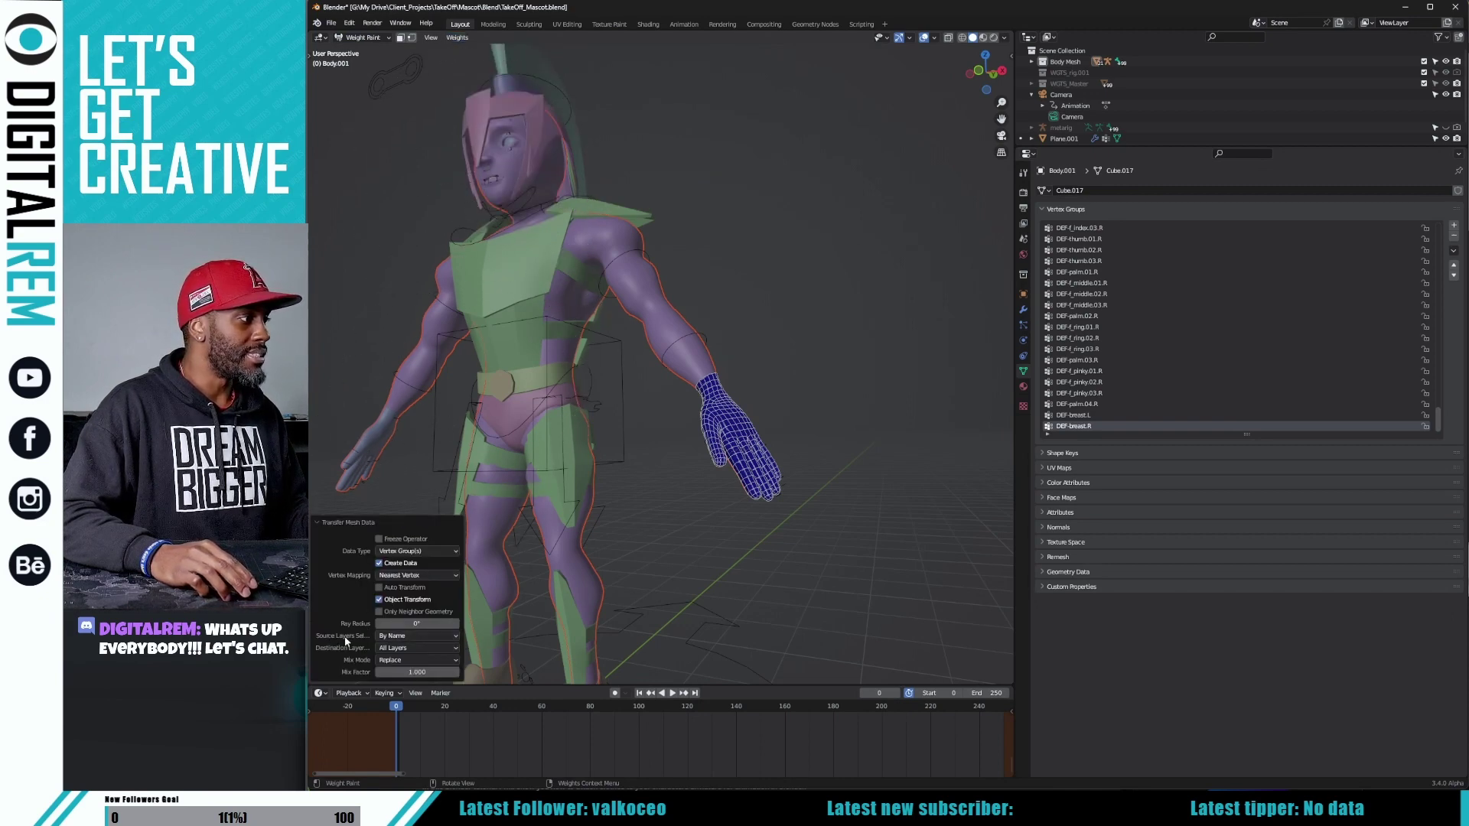
pyautogui.click(393, 638)
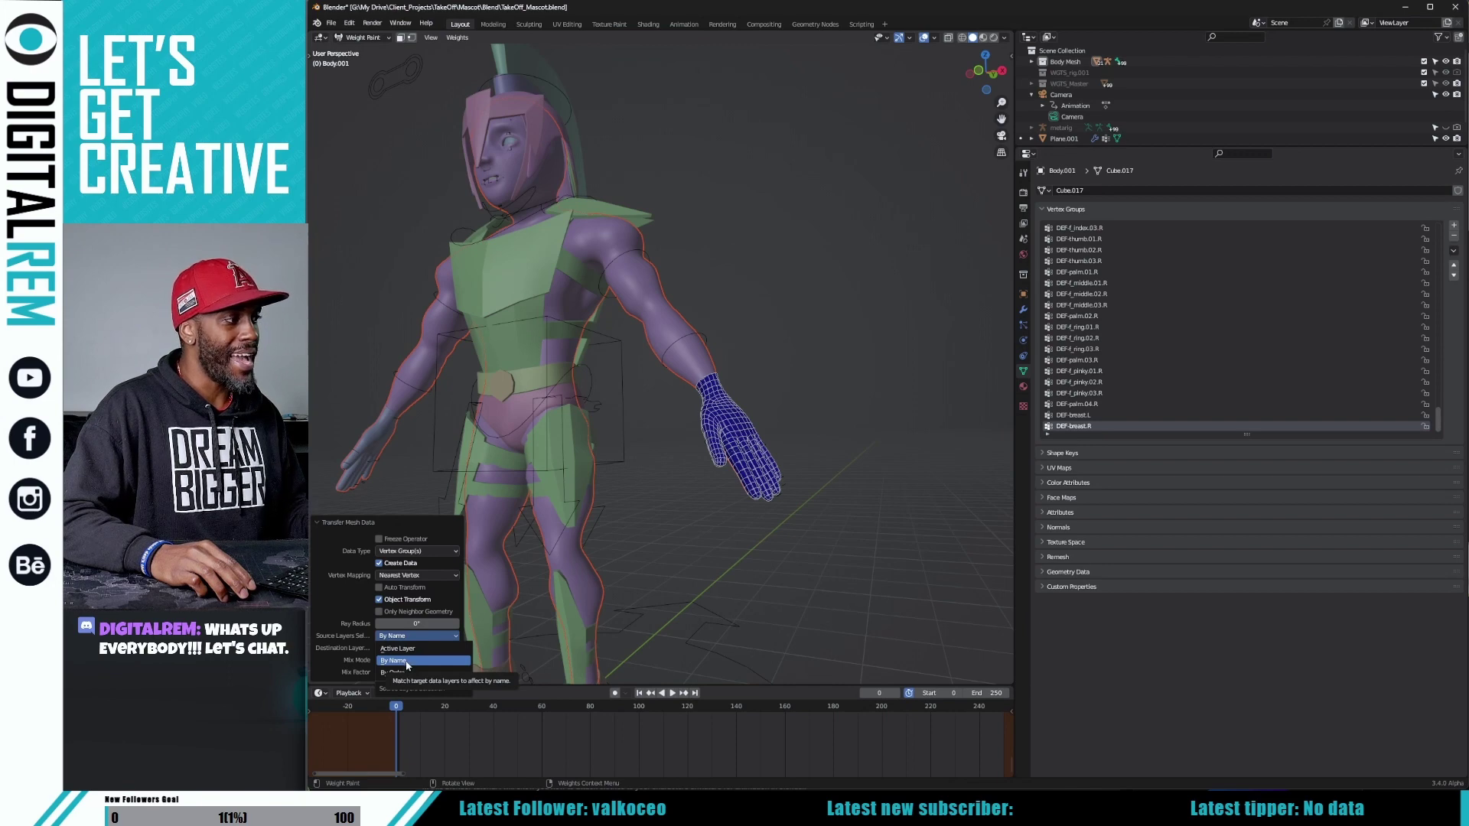
pyautogui.click(440, 663)
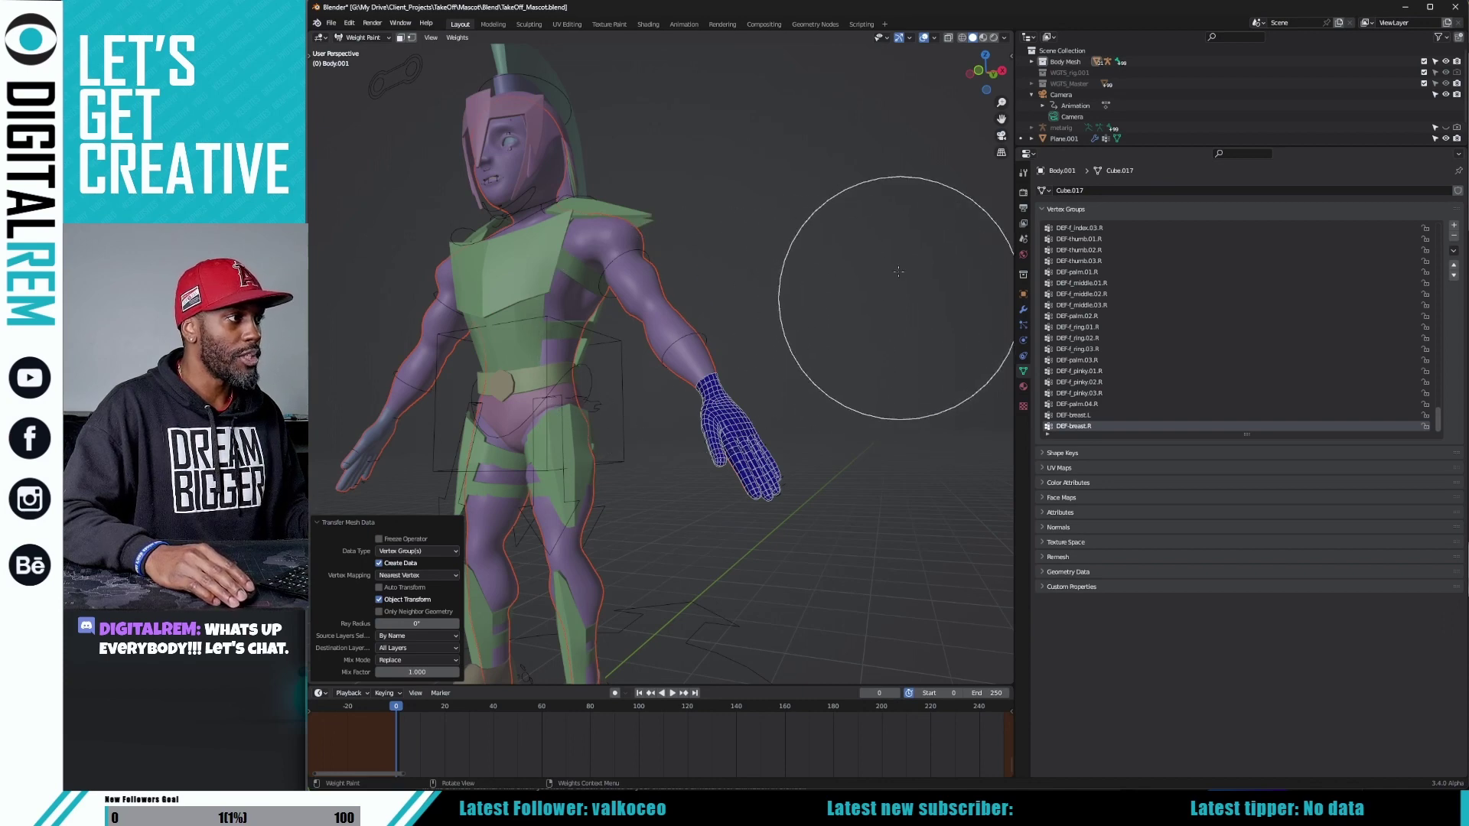
pyautogui.click(878, 174)
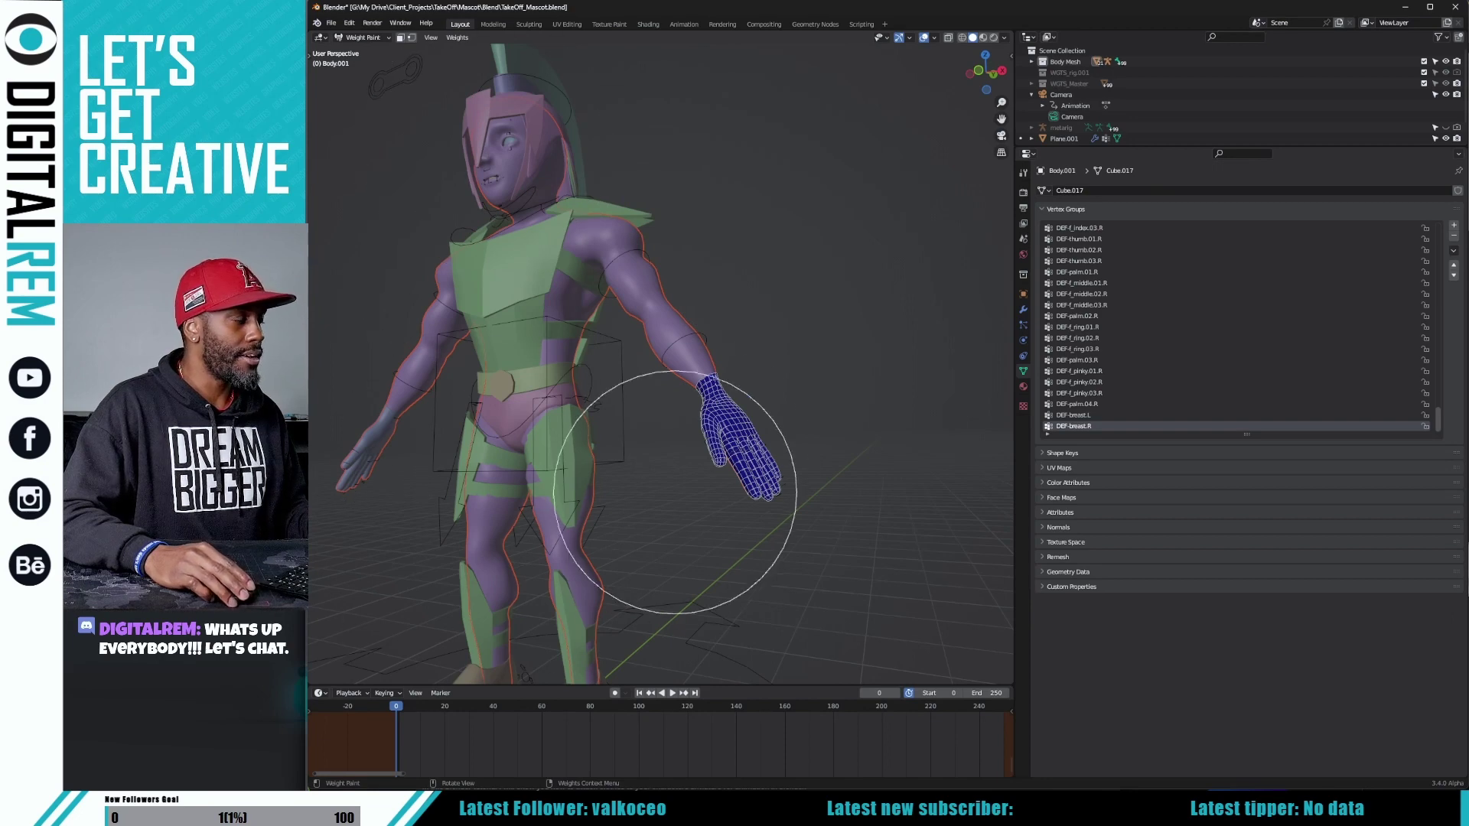
pyautogui.click(363, 37)
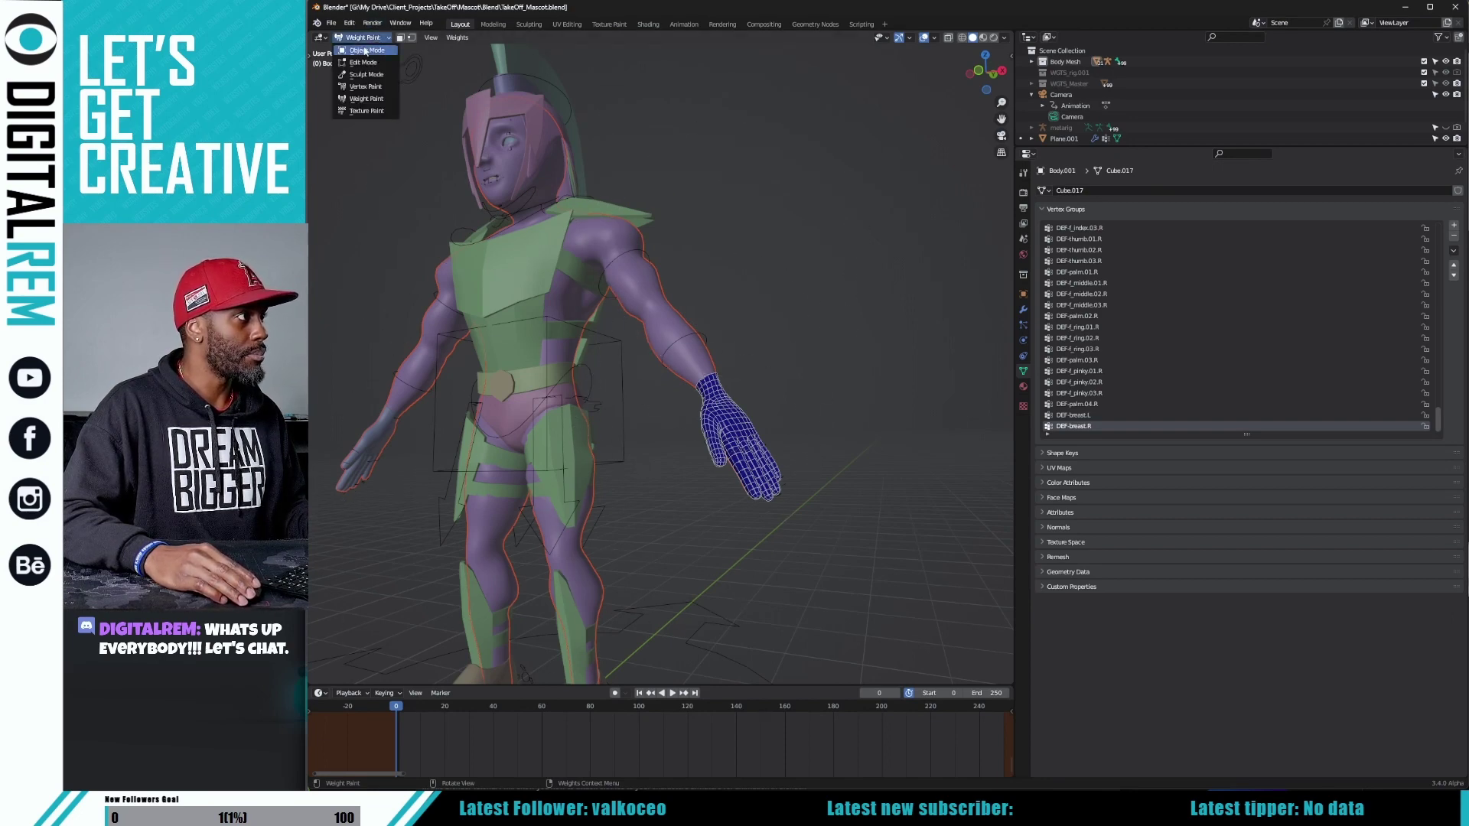
# - Back in Object Mode, check the hand follows the fist pose at frame 1, then return to frame 0
pyautogui.click(367, 51)
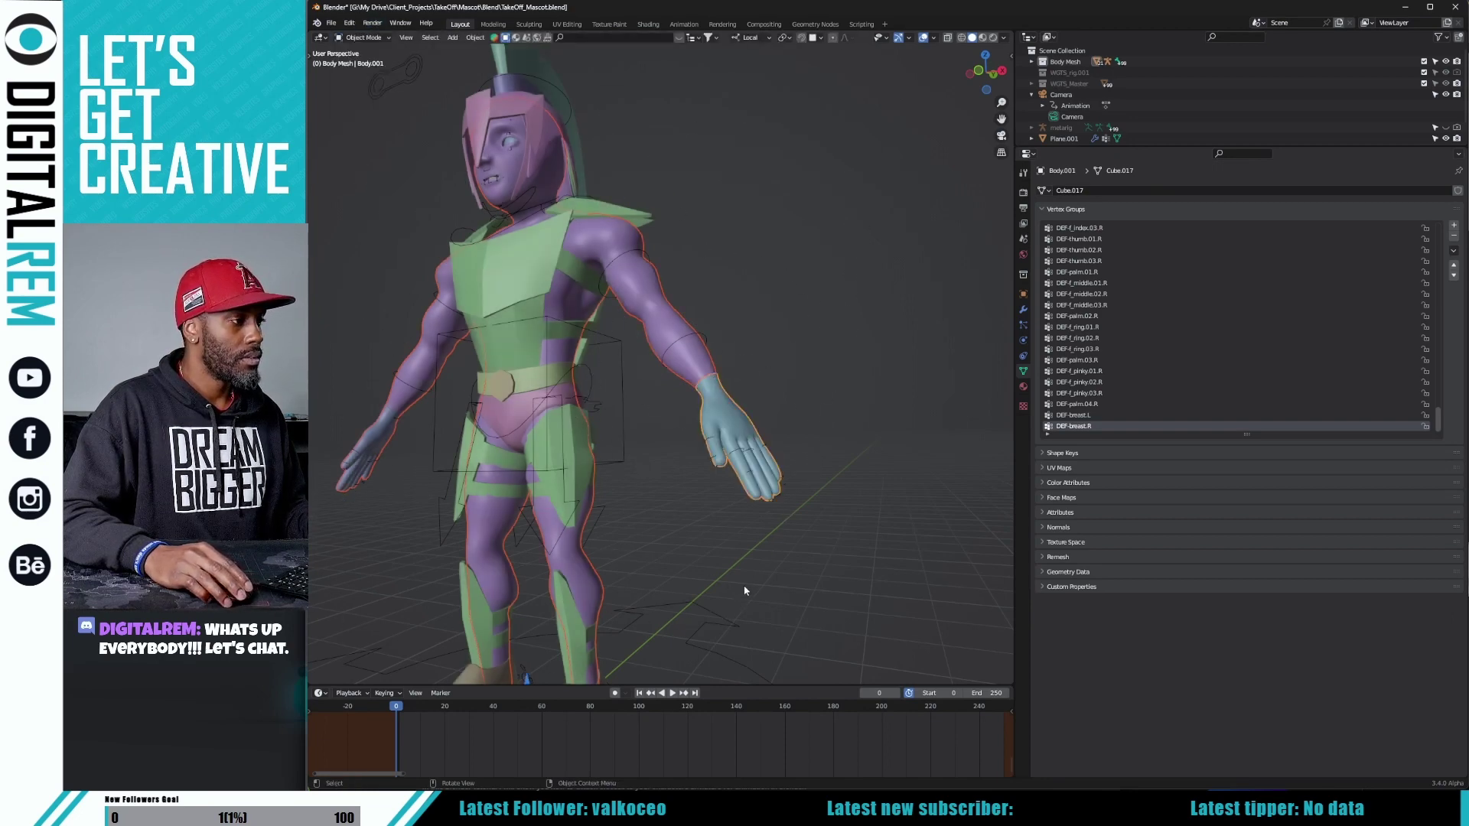
pyautogui.click(896, 693)
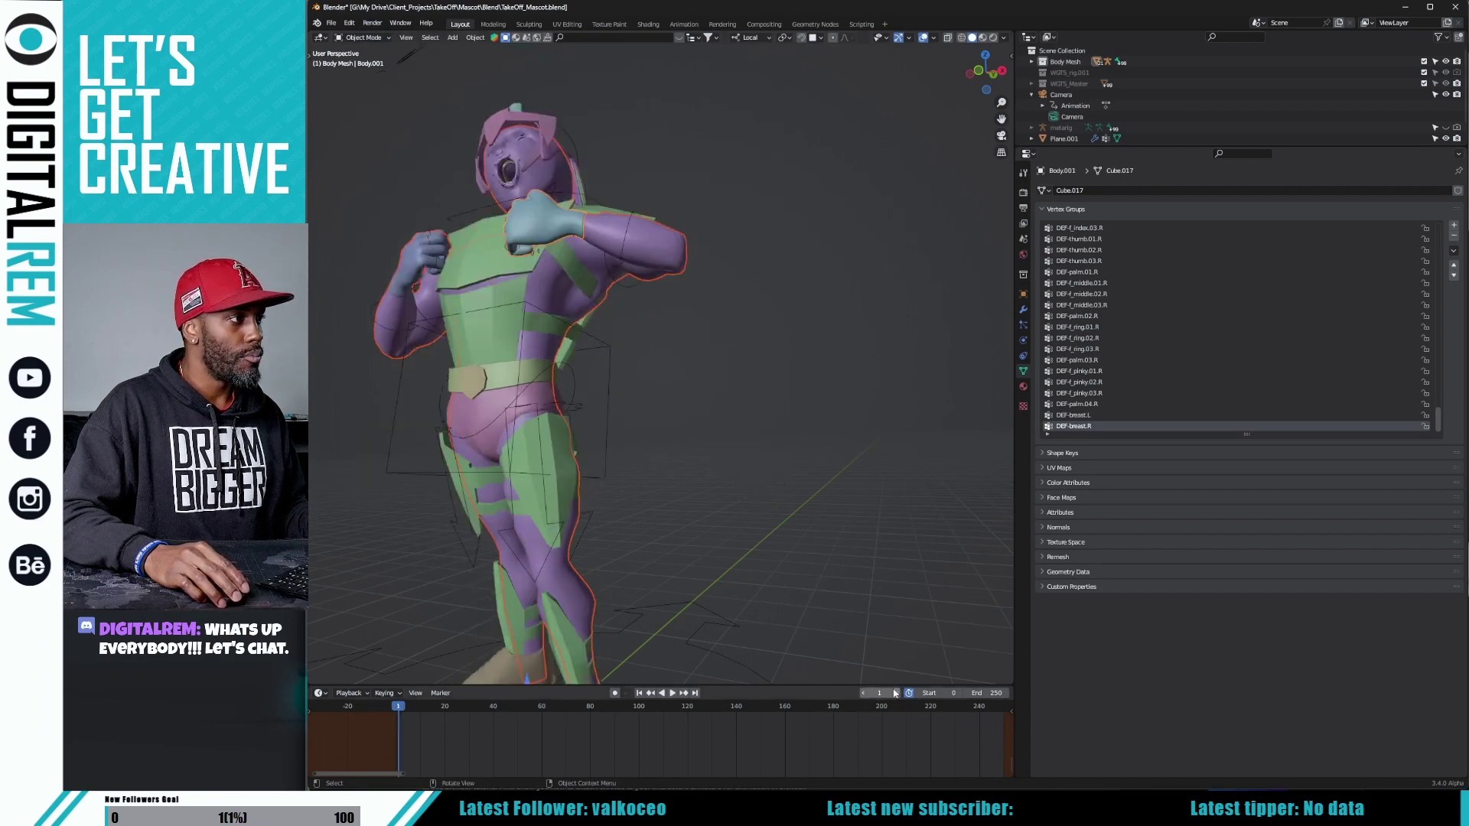
pyautogui.moveTo(734, 527); pyautogui.dragTo(591, 478, button='middle')
pyautogui.scroll(-2, 728, 391)
pyautogui.scroll(4, 581, 410)
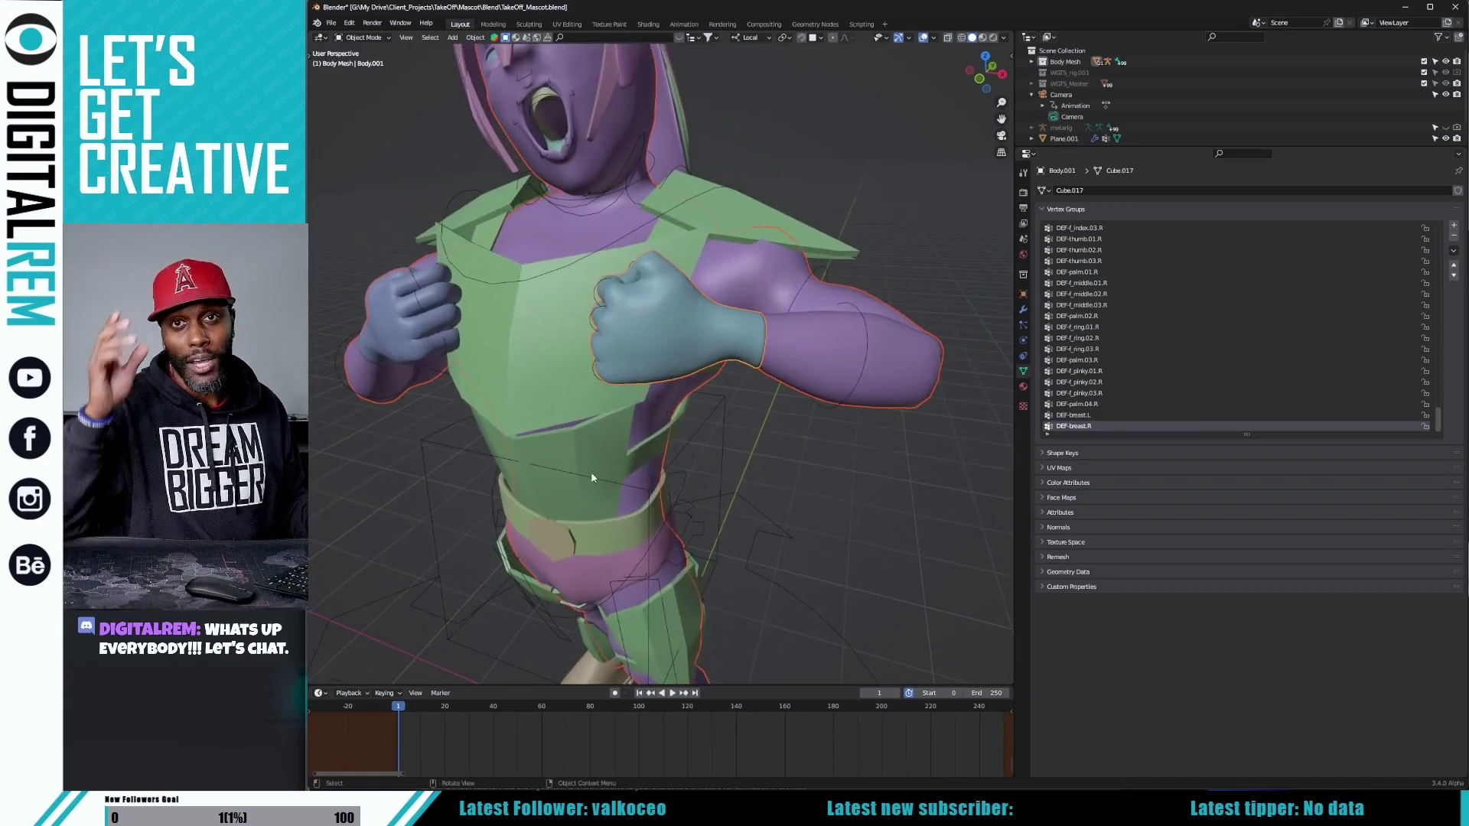
pyautogui.scroll(2, 451, 399)
pyautogui.moveTo(455, 402); pyautogui.dragTo(715, 356, button='middle')
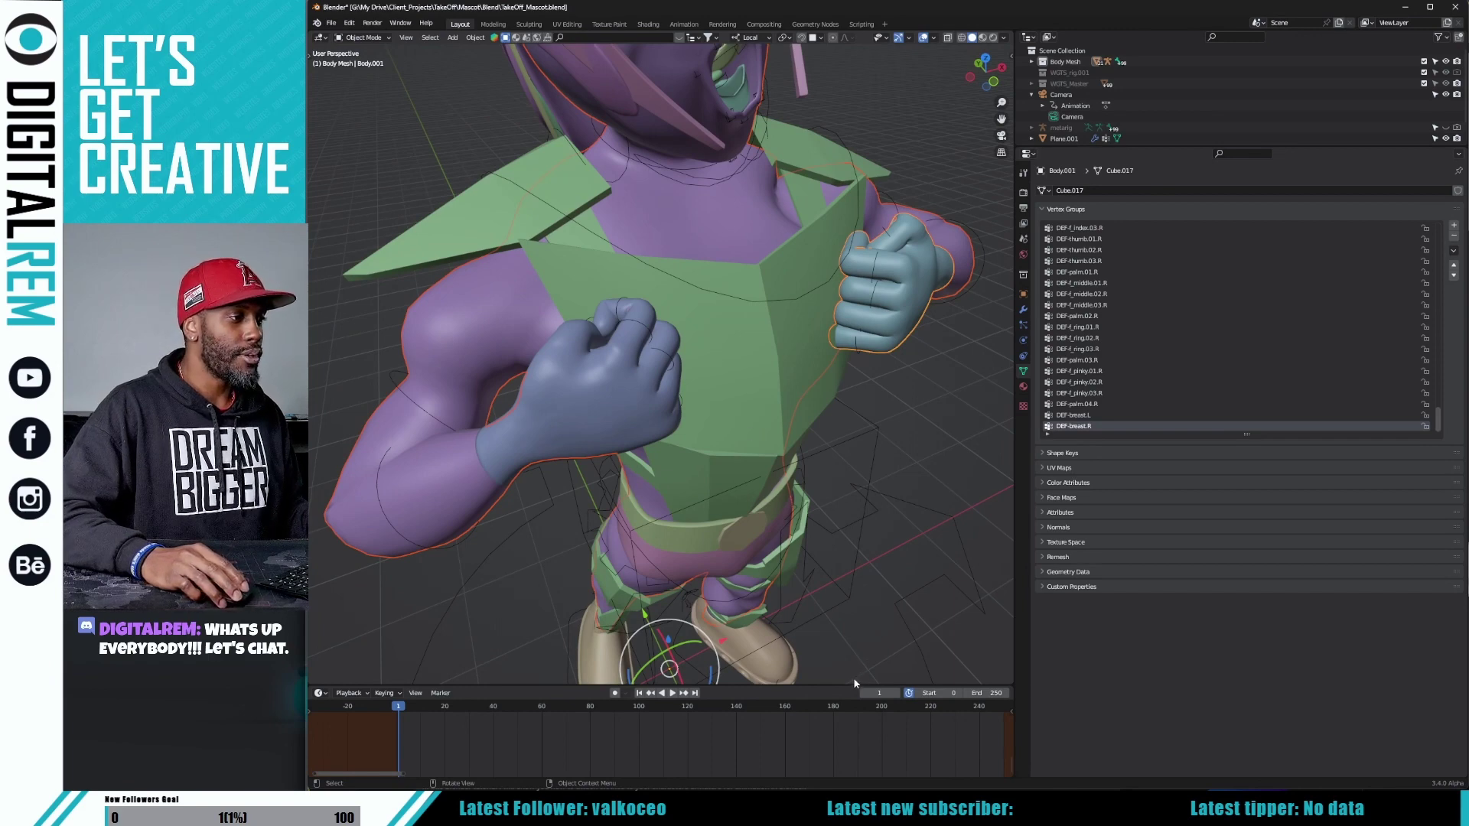
pyautogui.click(863, 694)
pyautogui.scroll(-5, 765, 595)
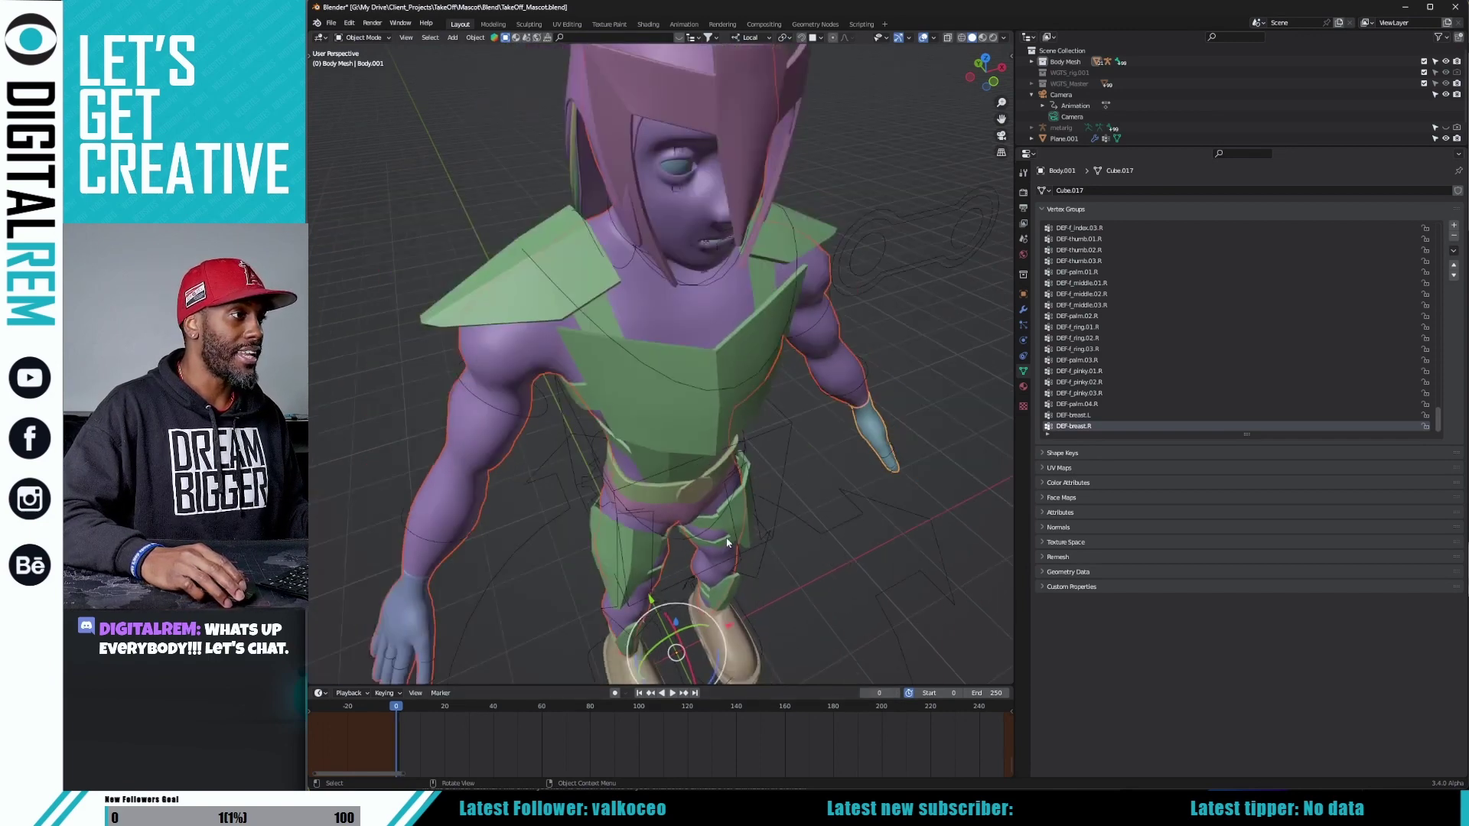
# - Select the other hand, Delete All Groups from its vertex groups, and add the Master Rig as active
pyautogui.scroll(6, 686, 536)
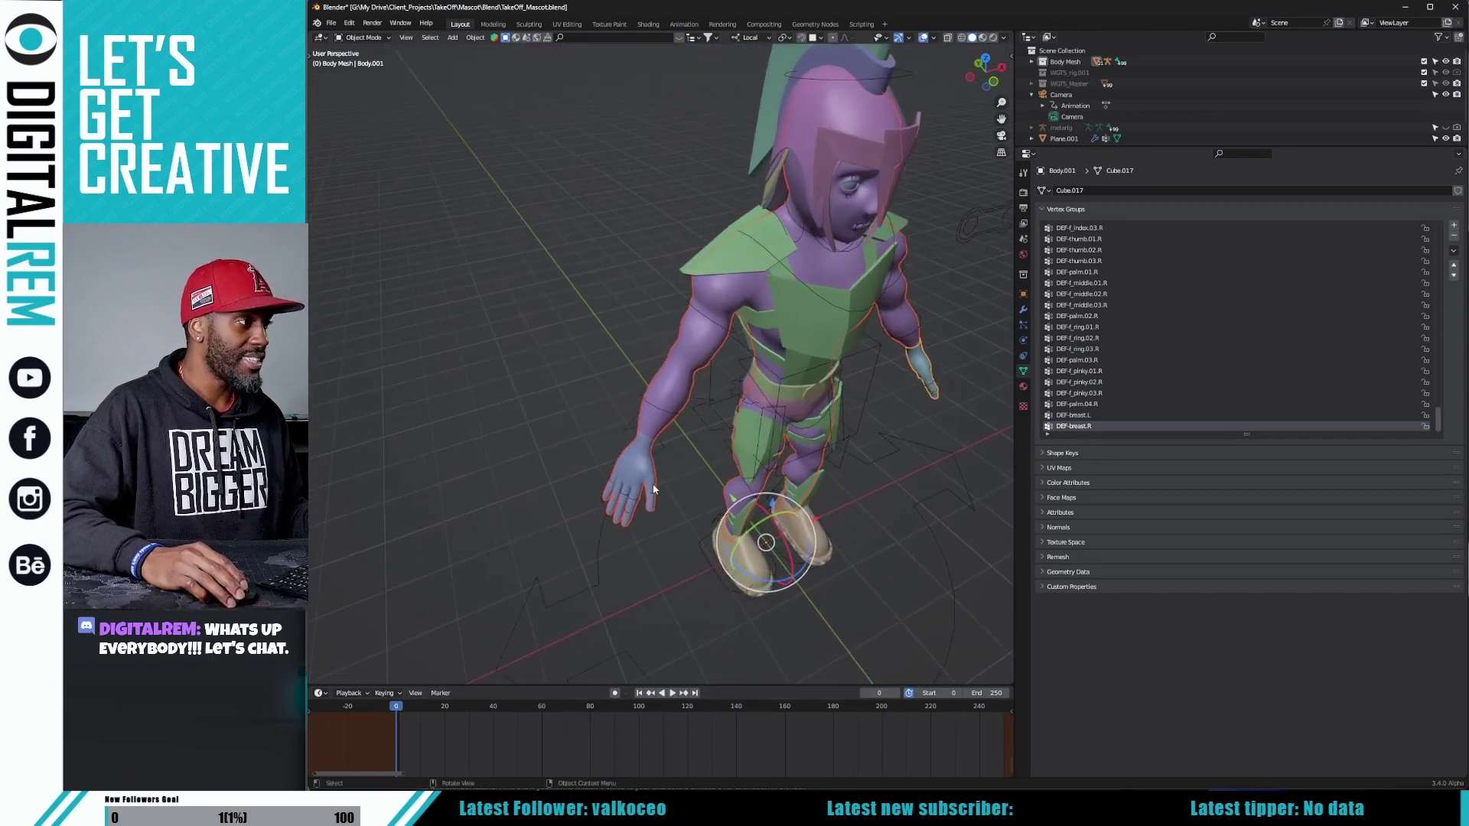
pyautogui.click(623, 456)
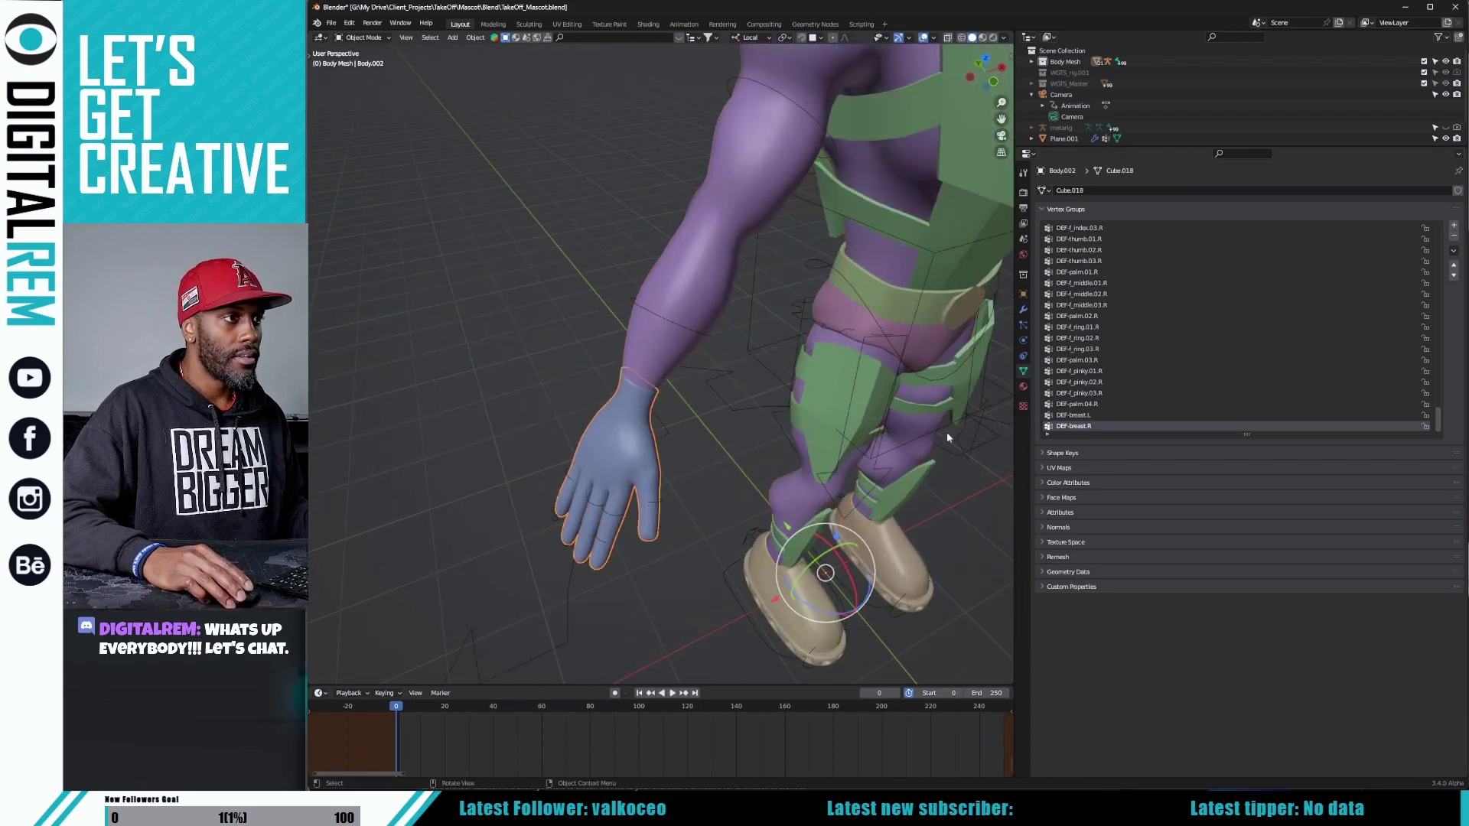
pyautogui.click(1453, 251)
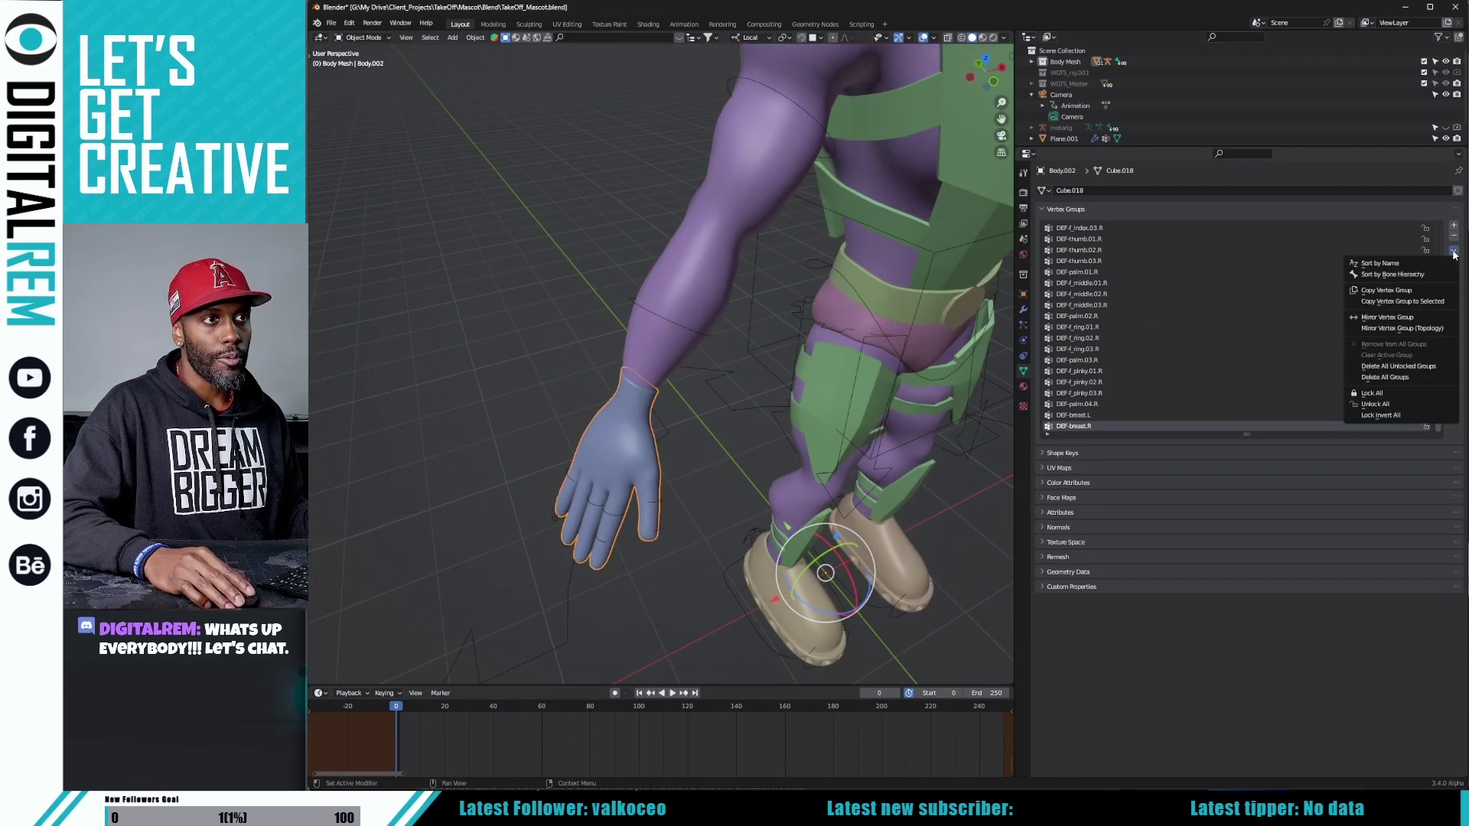
pyautogui.click(1383, 378)
pyautogui.moveTo(764, 409); pyautogui.dragTo(689, 436, button='middle')
pyautogui.scroll(3, 674, 476)
pyautogui.scroll(-3, 670, 446)
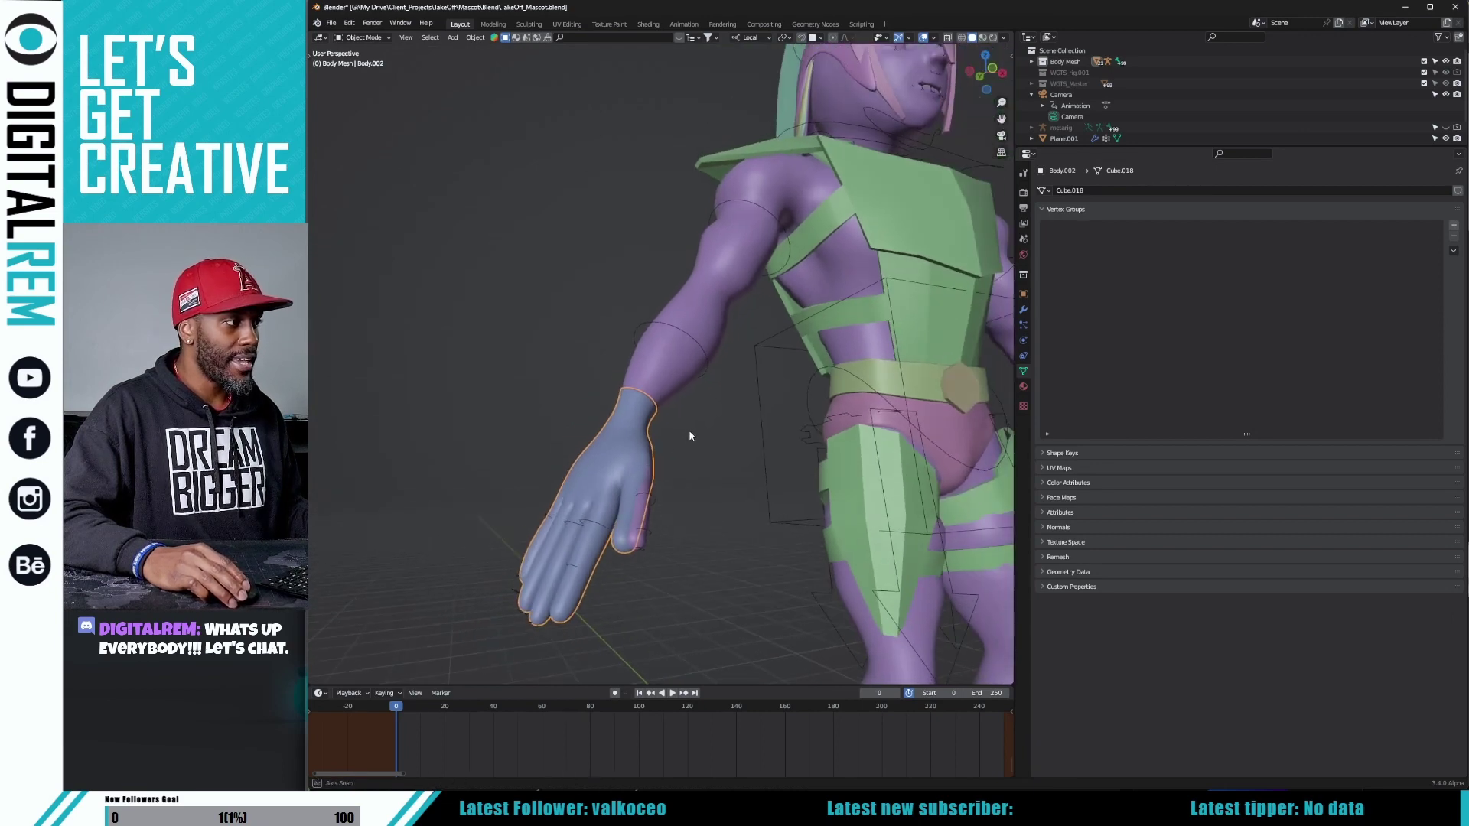
pyautogui.keyDown('shift'); pyautogui.click(756, 377); pyautogui.keyUp('shift')
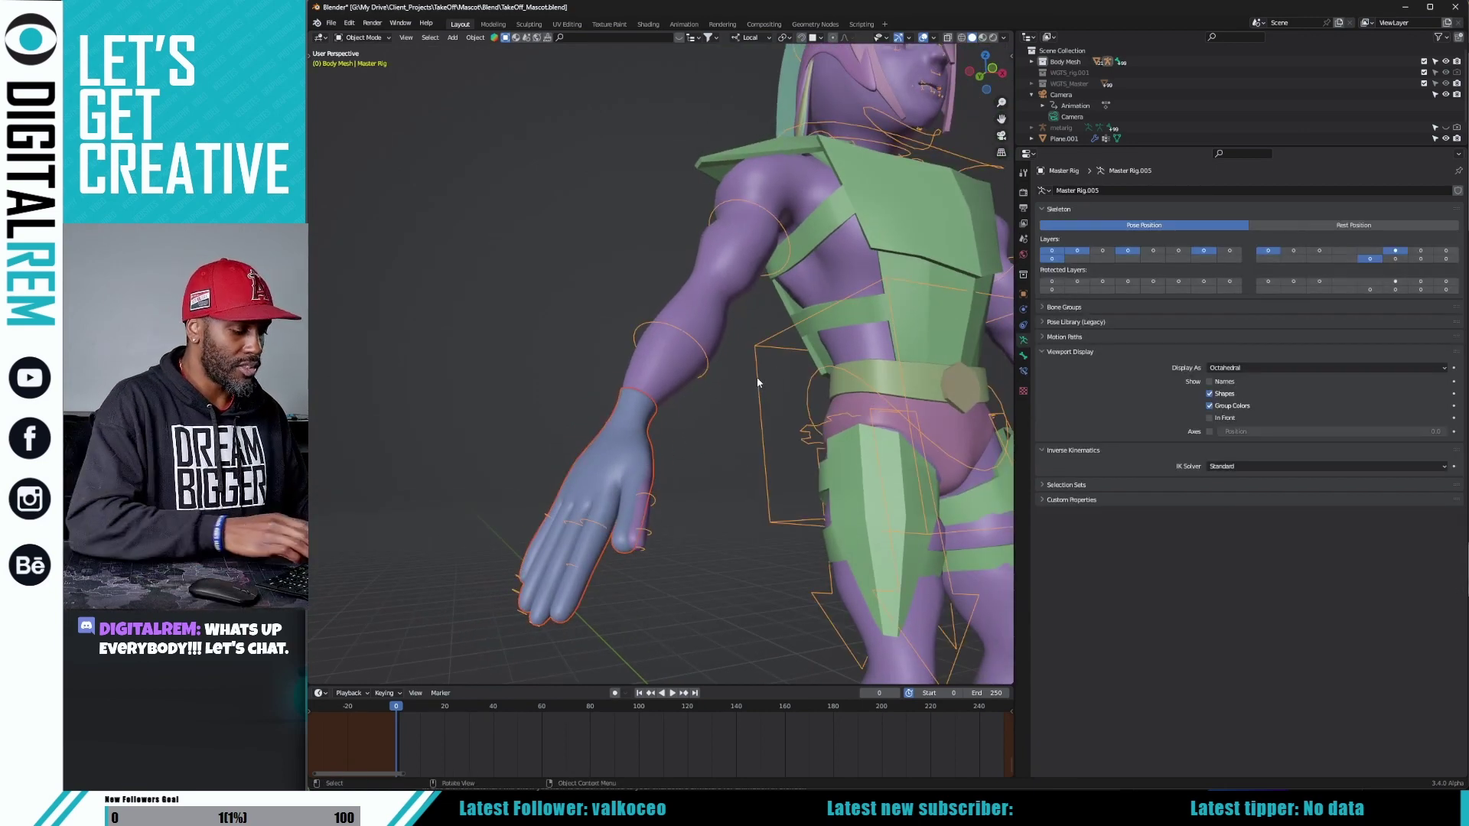
# - Parent the second hand to the Master Rig with Armature Deform, With Automatic Weights
pyautogui.hotkey('ctrl', 'p')
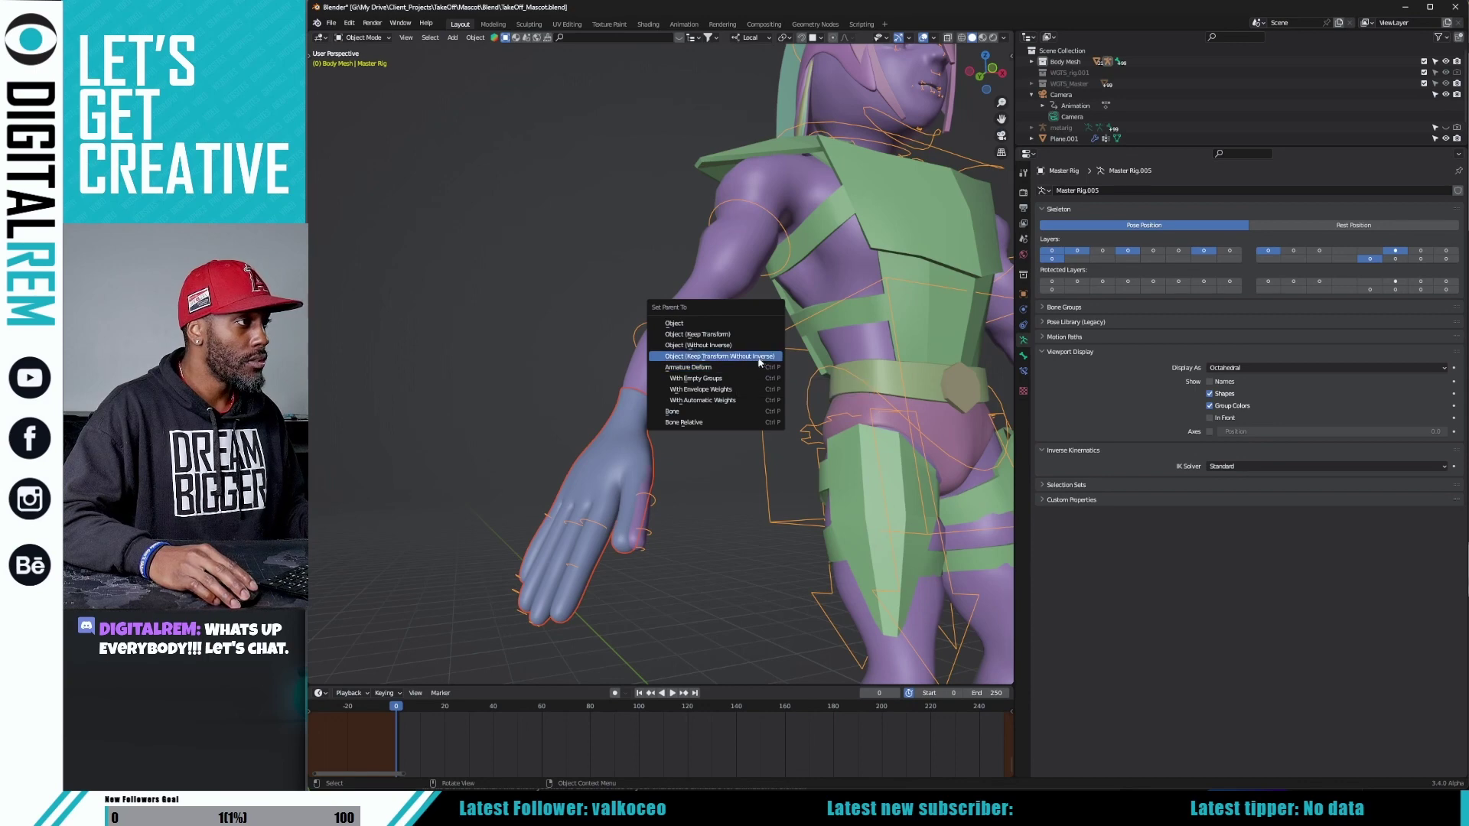
pyautogui.click(750, 400)
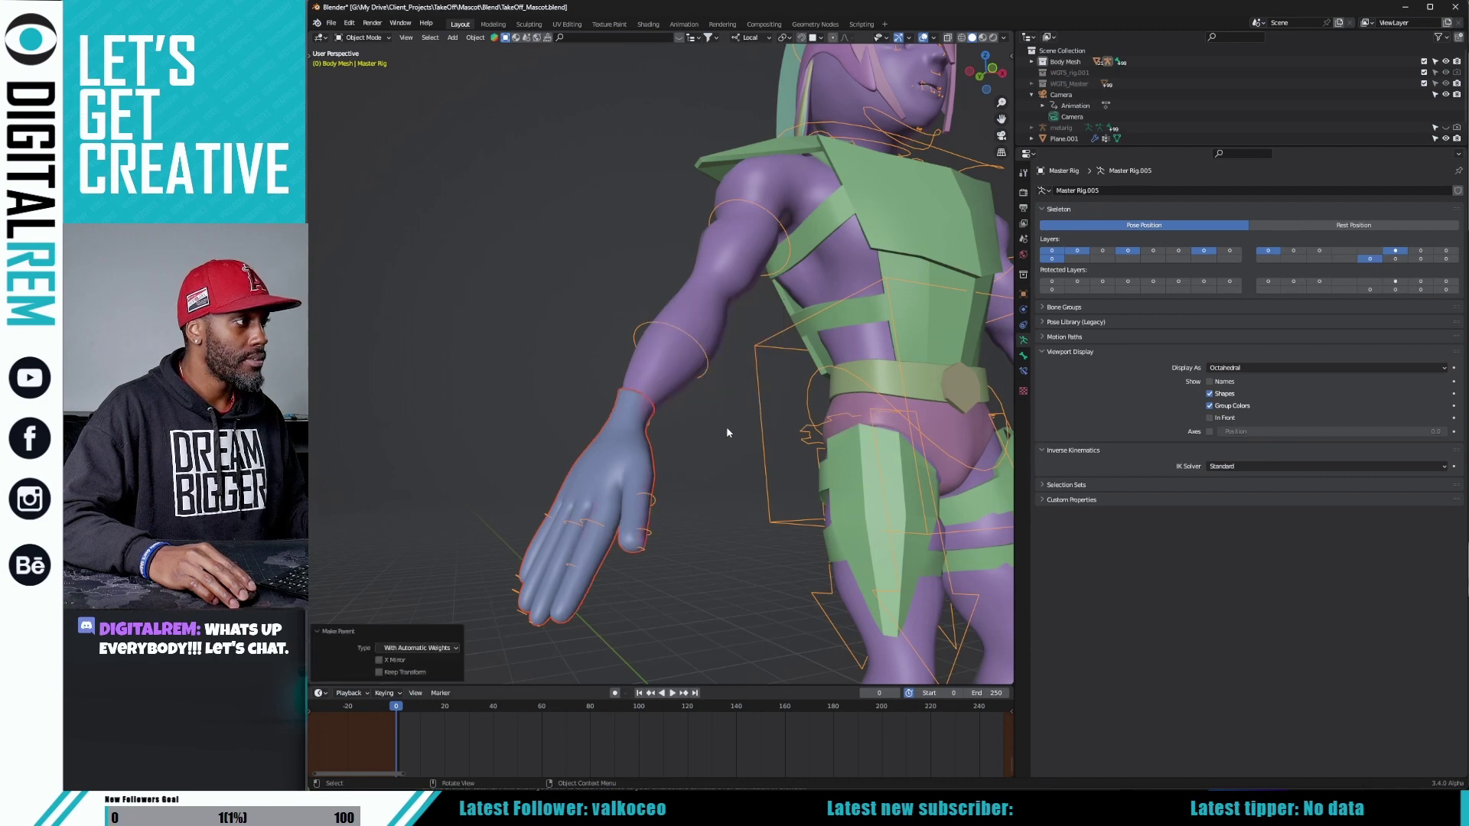
pyautogui.moveTo(733, 467)
pyautogui.mouseDown(button='middle')
pyautogui.moveTo(716, 470)
pyautogui.moveTo(745, 462)
pyautogui.moveTo(719, 487)
pyautogui.mouseUp(button='middle')
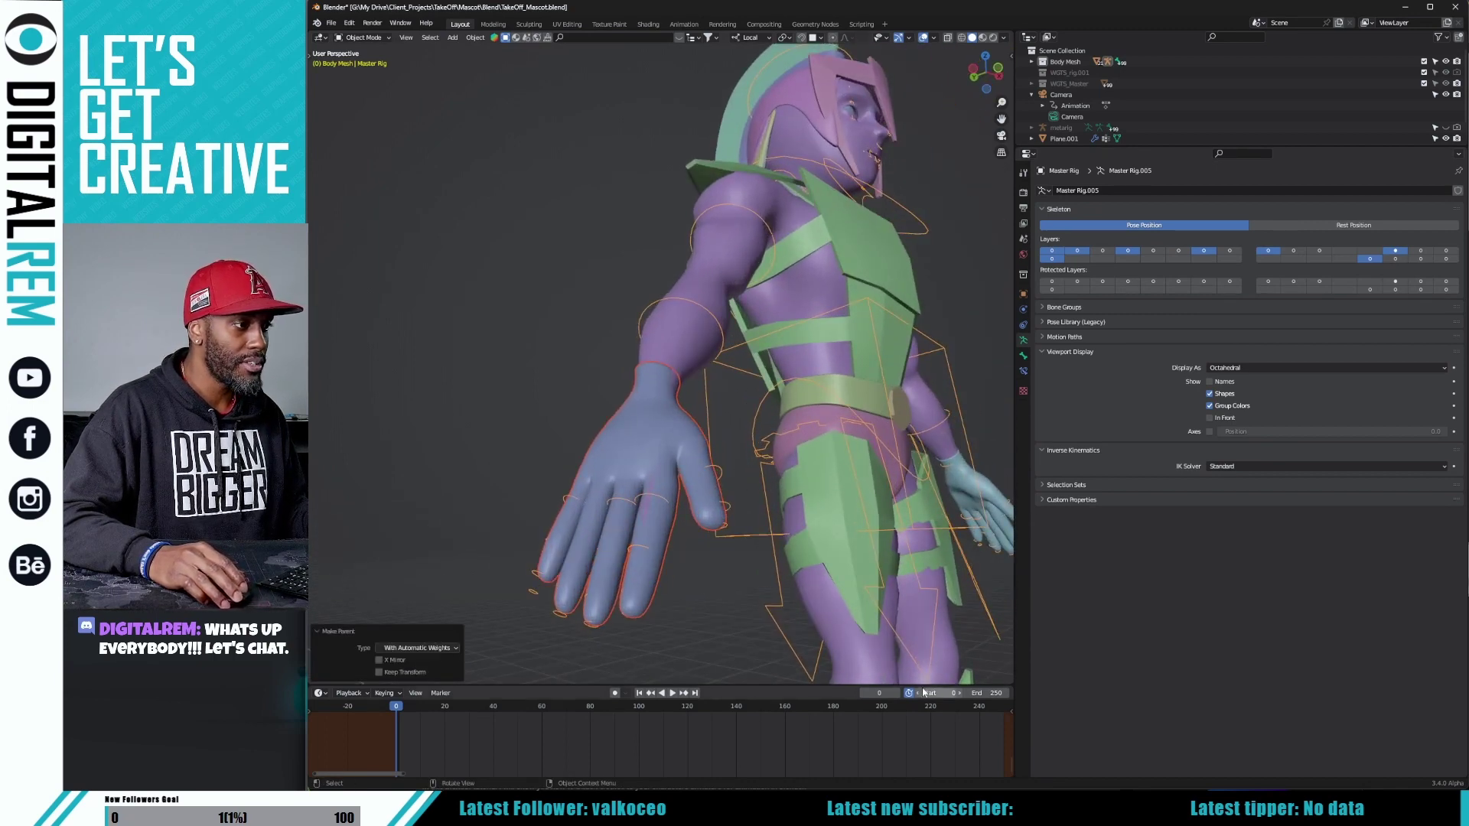
pyautogui.click(897, 694)
pyautogui.moveTo(846, 576); pyautogui.dragTo(761, 412, button='middle')
pyautogui.scroll(-2, 739, 418)
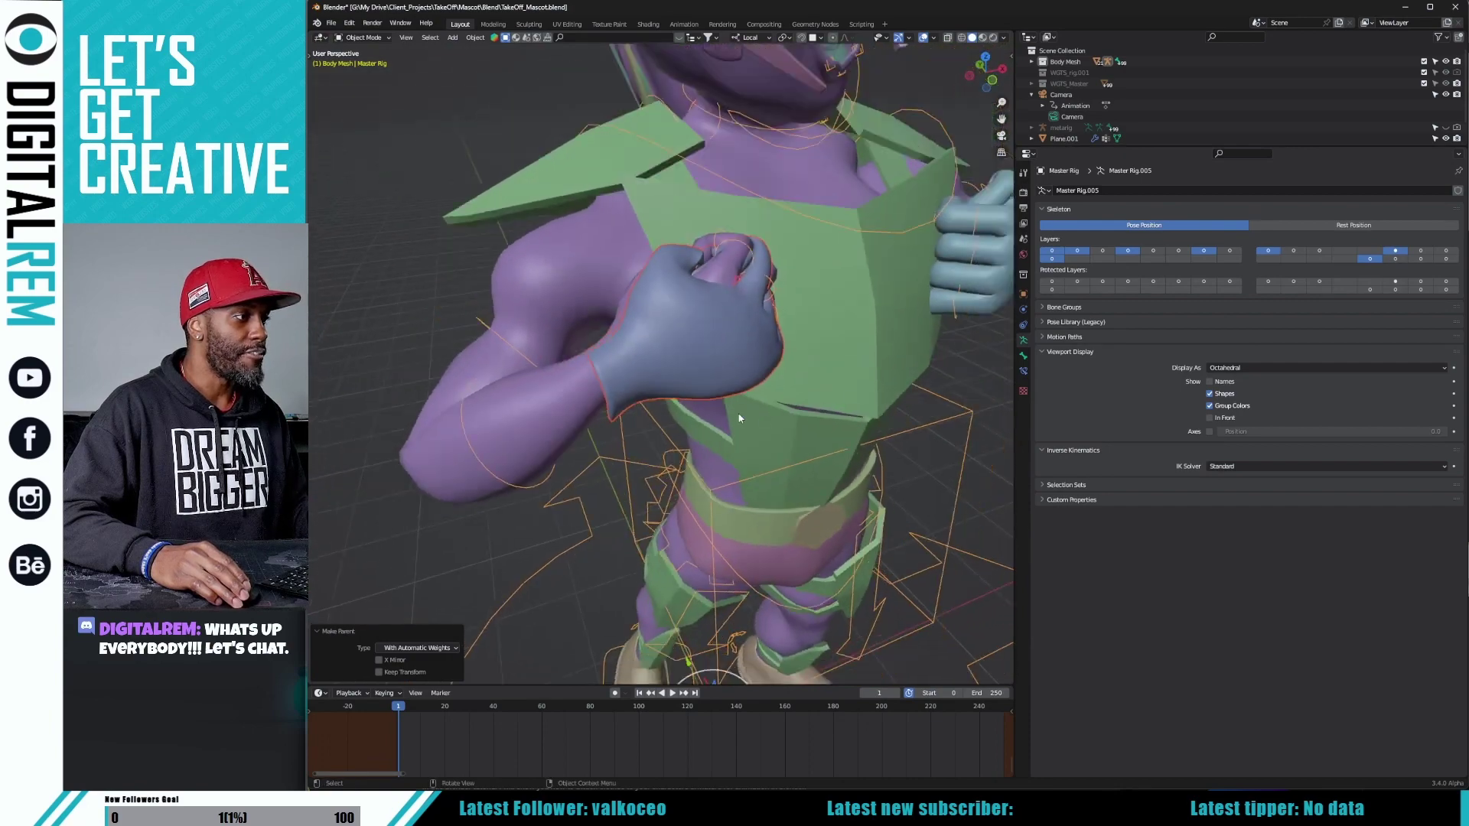
pyautogui.click(863, 693)
pyautogui.moveTo(710, 522); pyautogui.dragTo(662, 483, button='middle')
# - Select the detached hand and Delete All Groups from its vertex groups
pyautogui.click(598, 433)
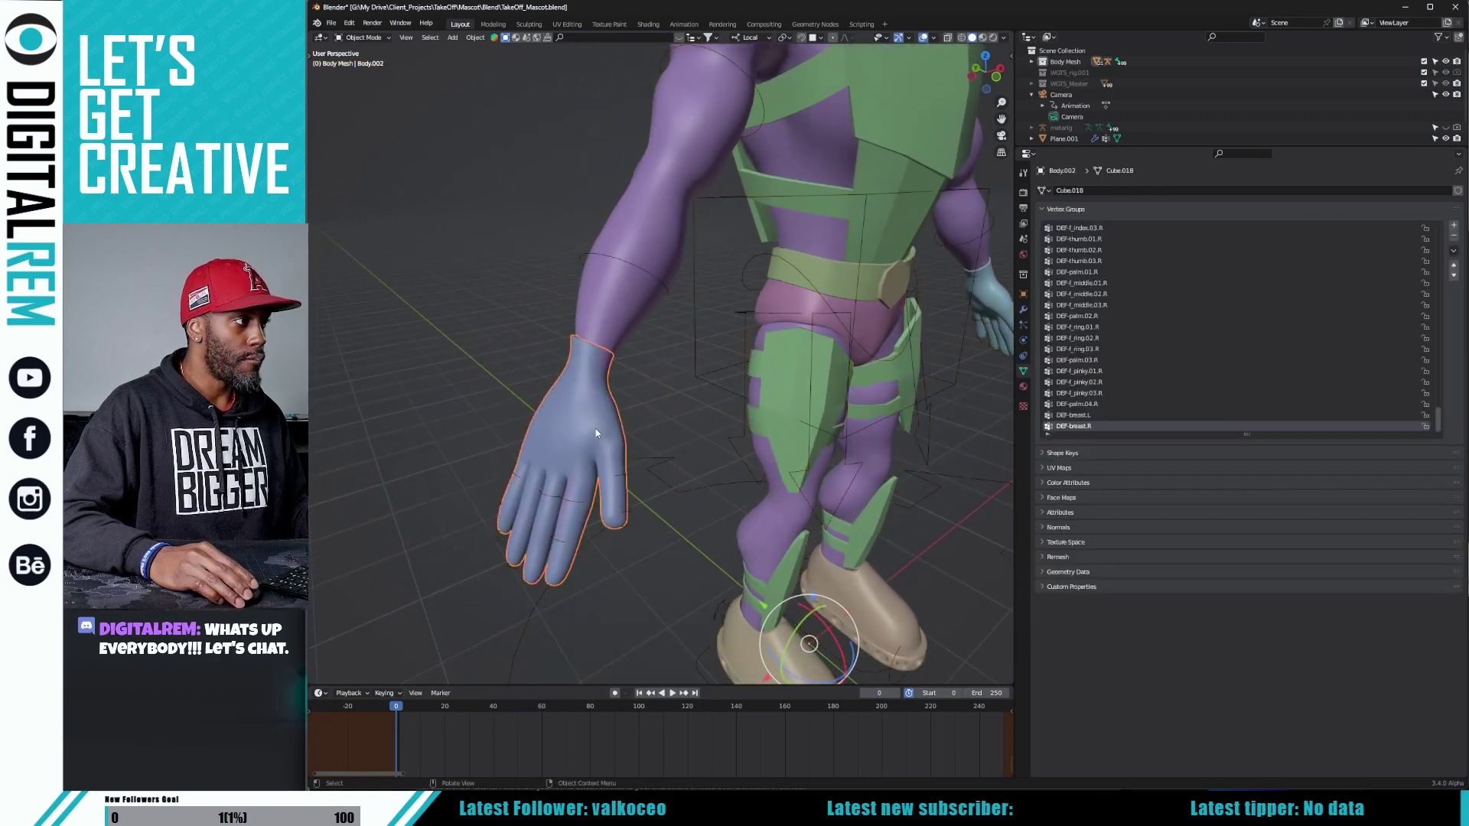
pyautogui.click(1454, 250)
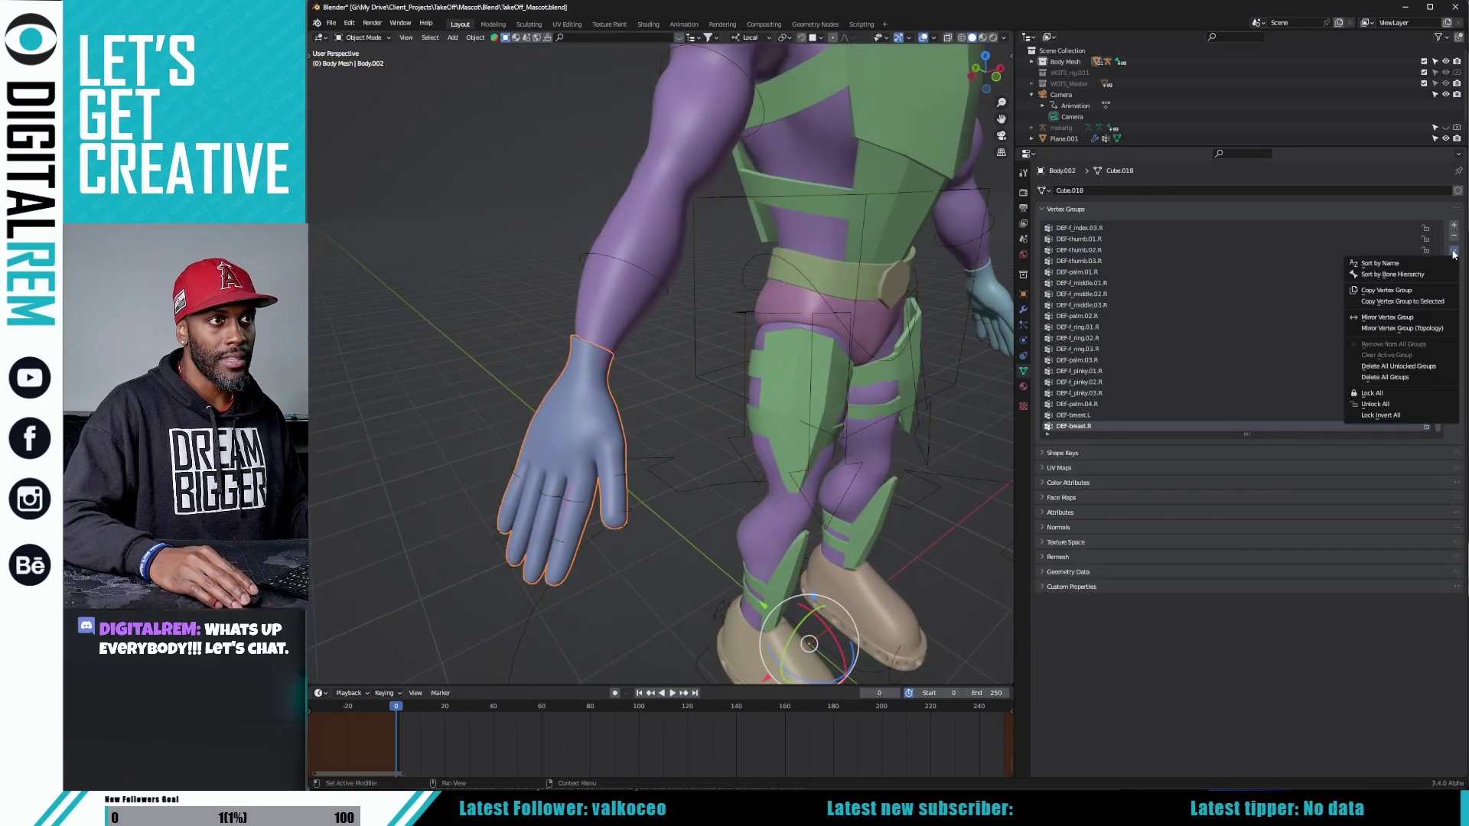
pyautogui.click(1387, 377)
# - Test-move the hand off the arm, then undo so it sits back on the wrist
pyautogui.moveTo(758, 367); pyautogui.dragTo(626, 374, button='middle')
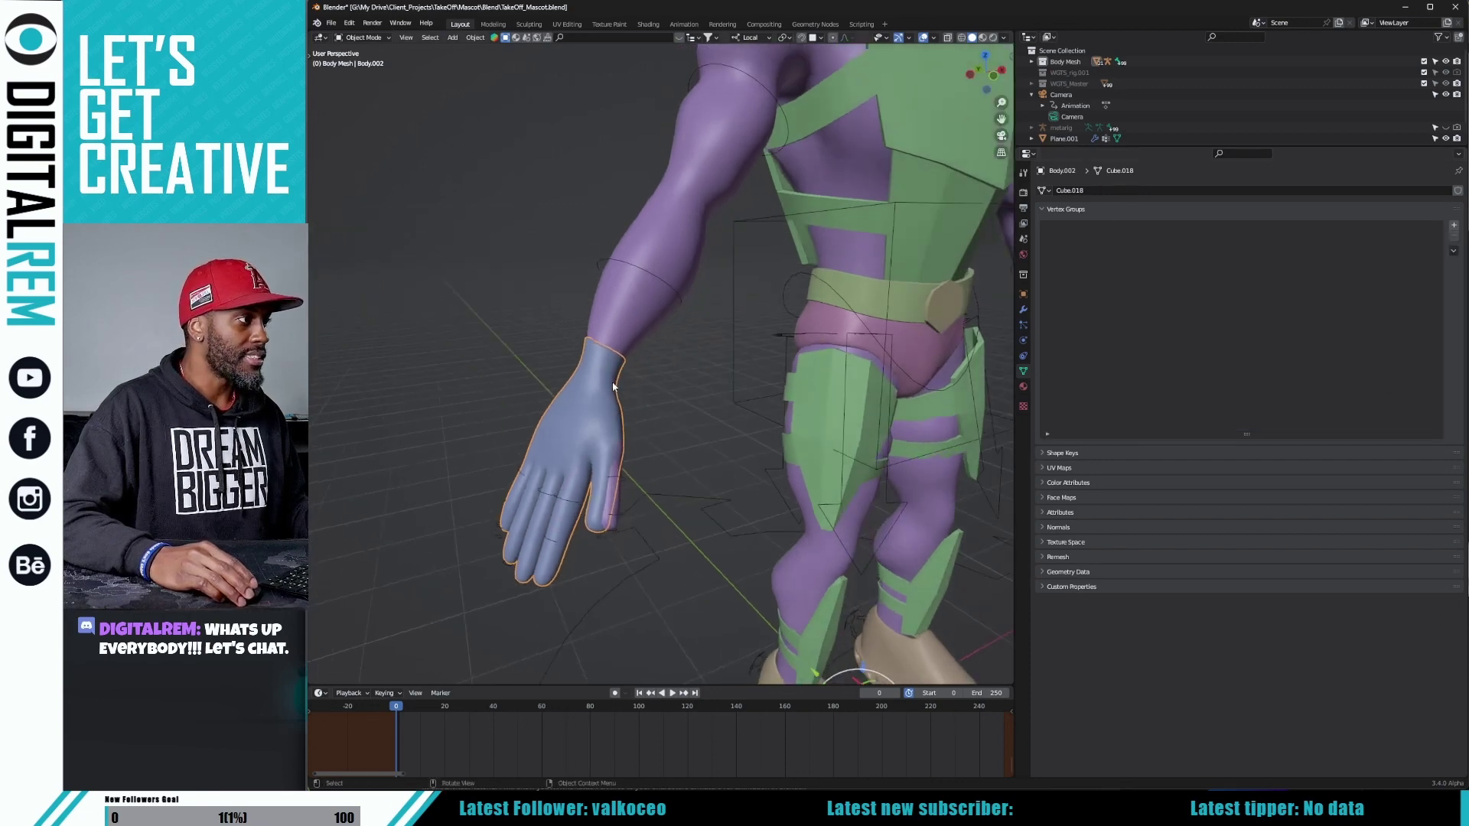
pyautogui.press('g')
pyautogui.click(565, 412)
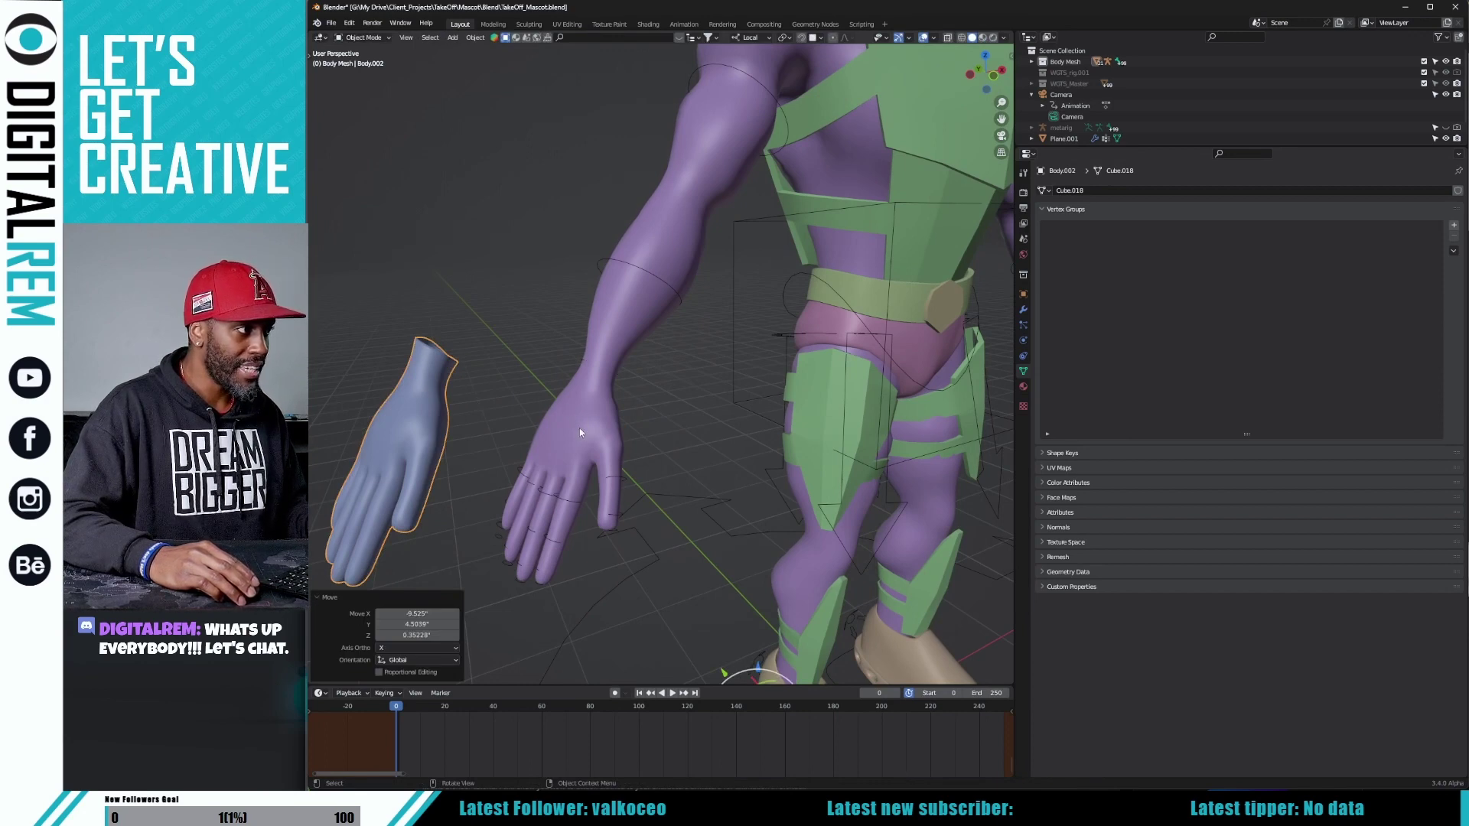
pyautogui.click(494, 303)
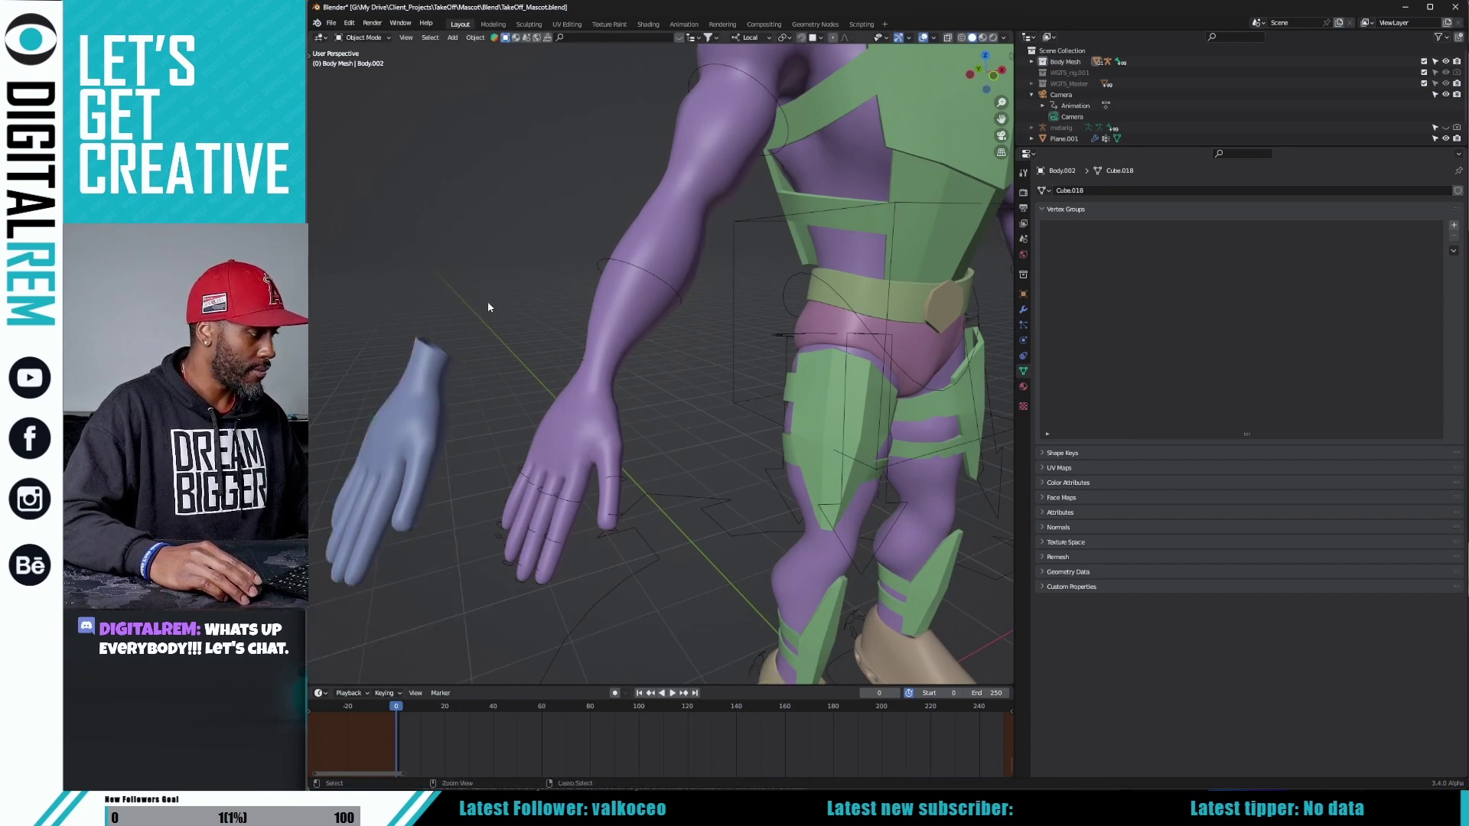
pyautogui.hotkey('ctrl', 'z')
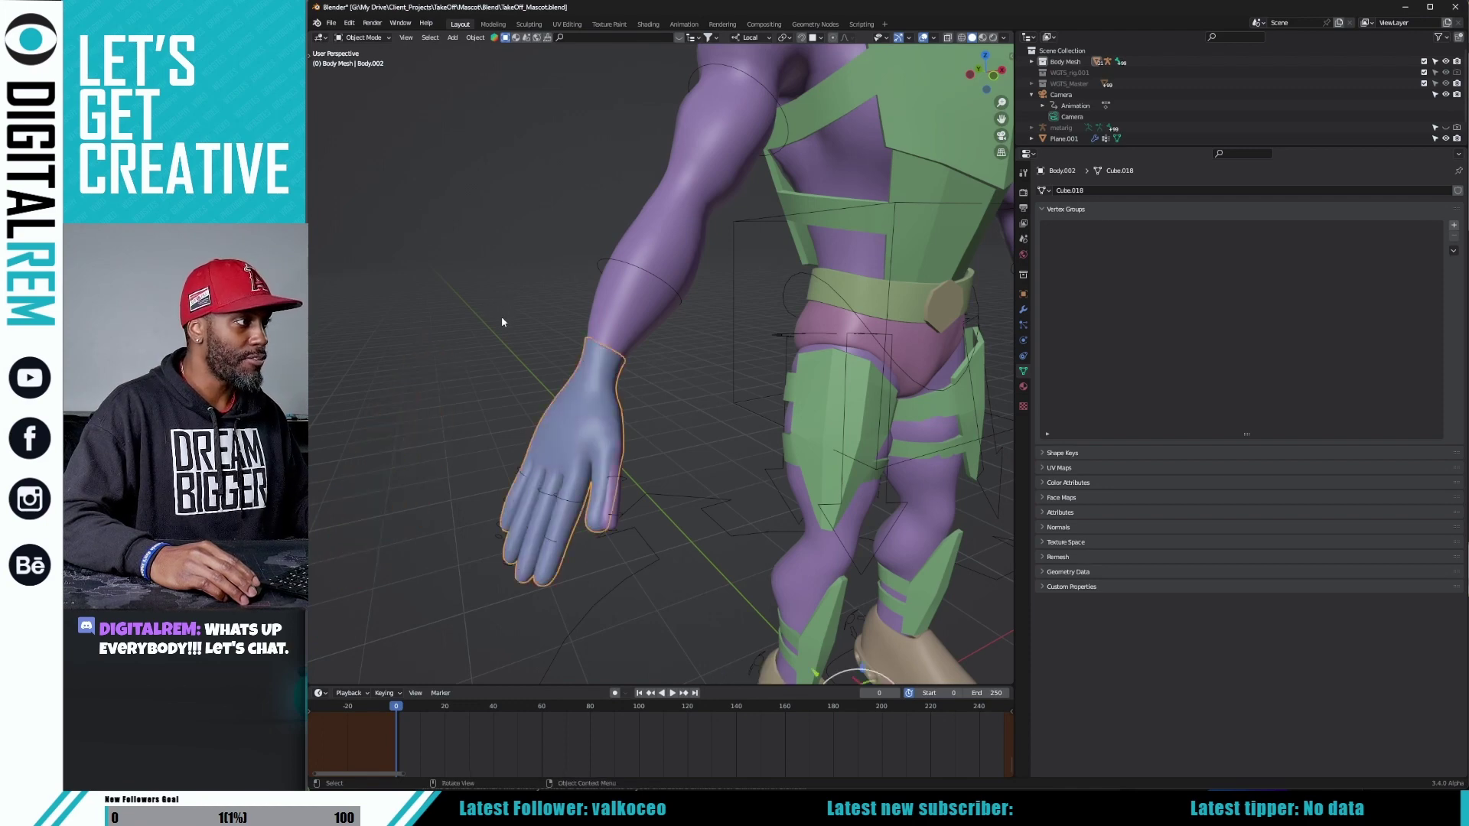
pyautogui.moveTo(503, 326); pyautogui.dragTo(558, 310, button='middle')
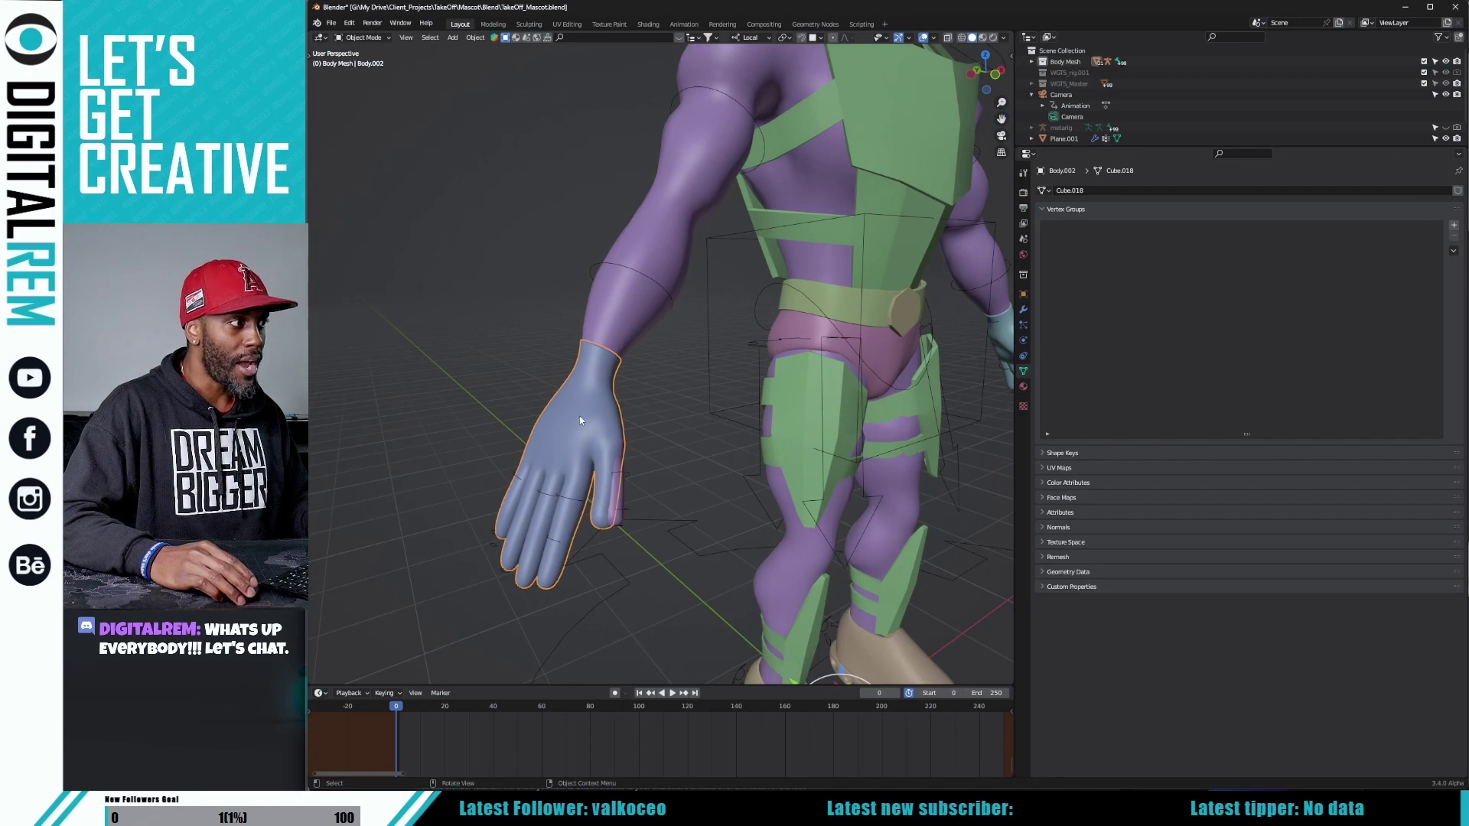
# - Select the second hand with the Master Rig active and parent it using With Empty Groups
pyautogui.click(643, 407)
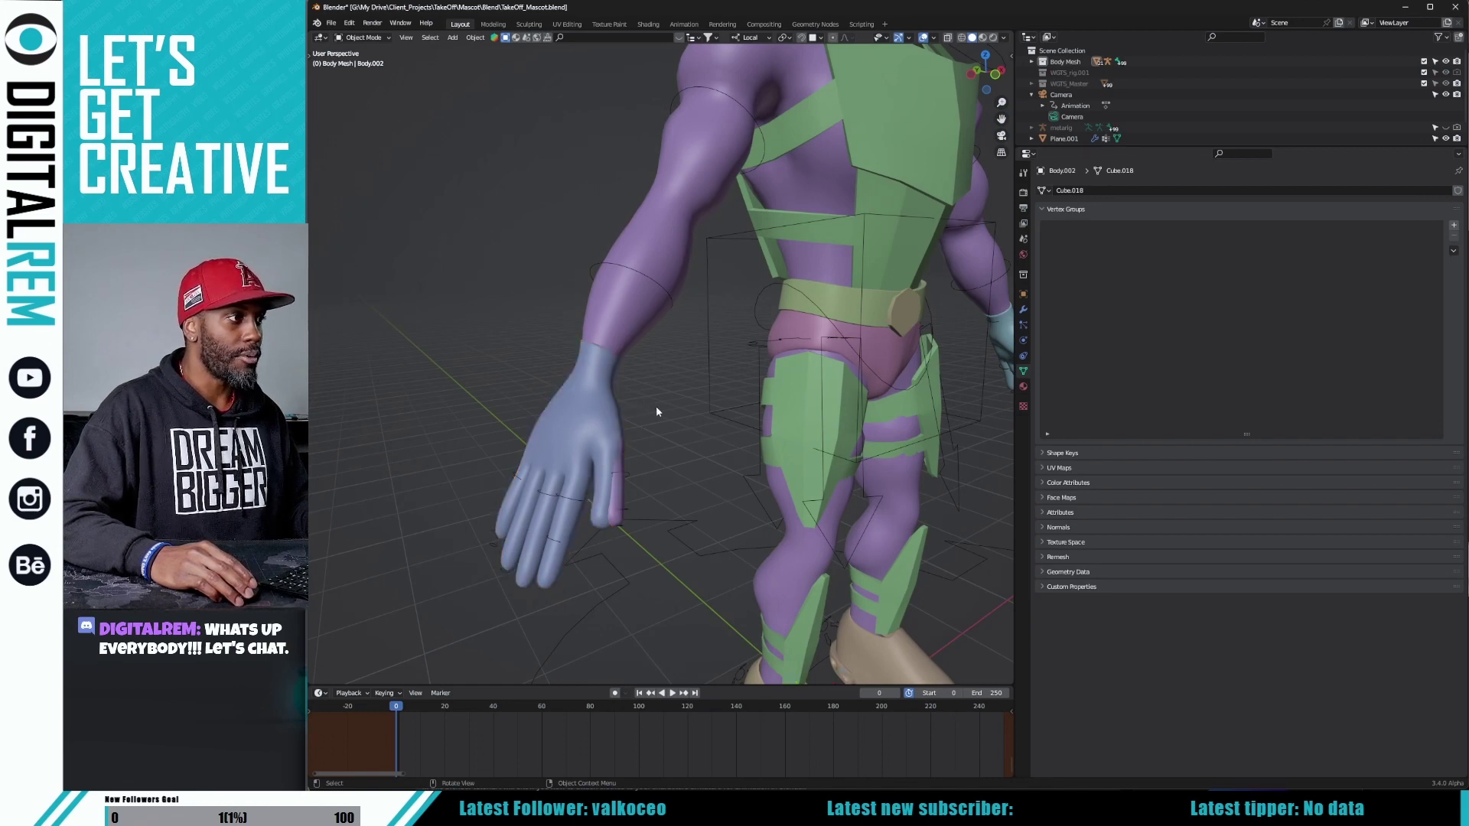
pyautogui.click(586, 411)
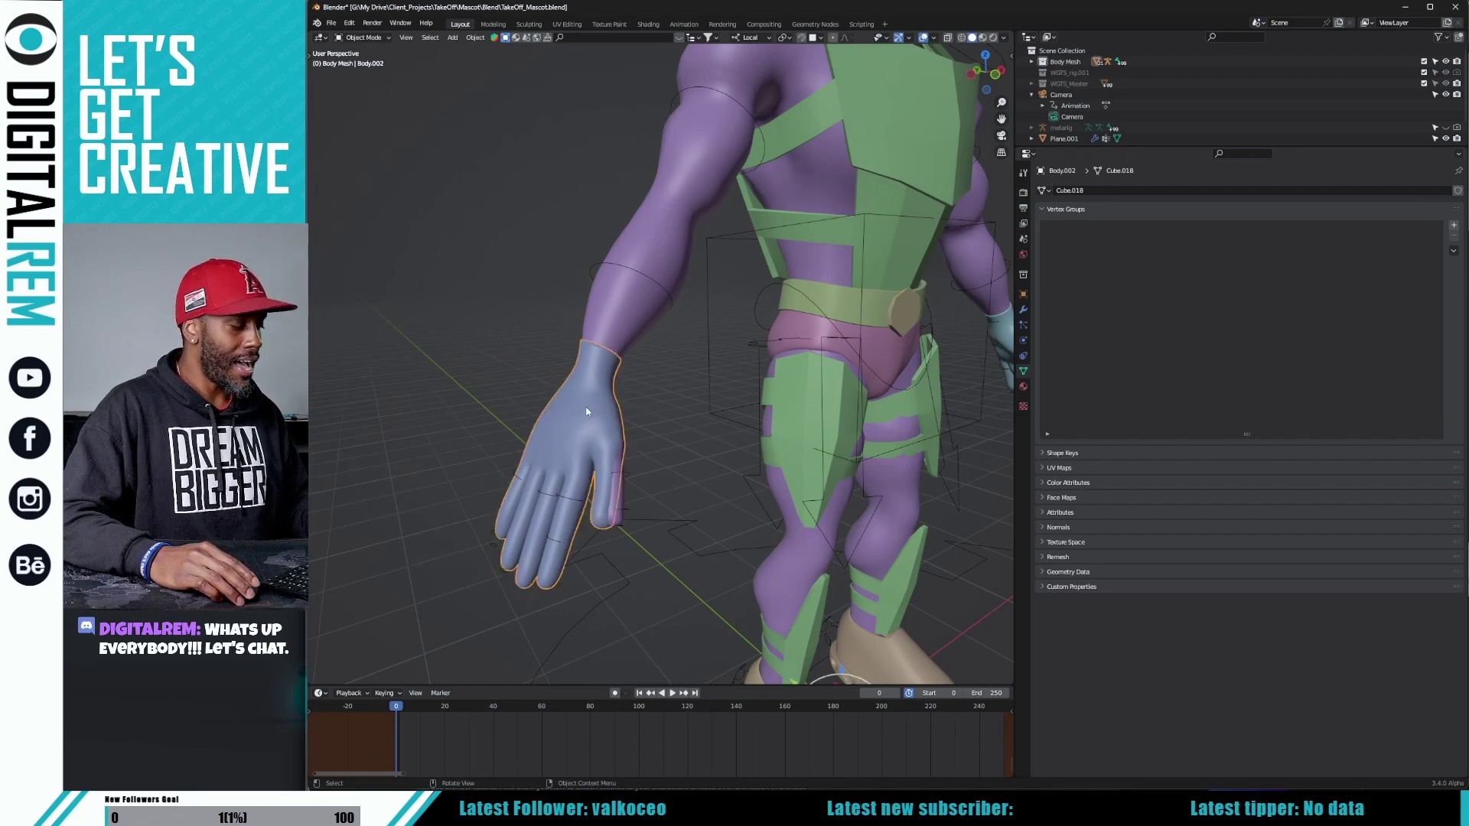
pyautogui.keyDown('shift'); pyautogui.click(708, 314); pyautogui.keyUp('shift')
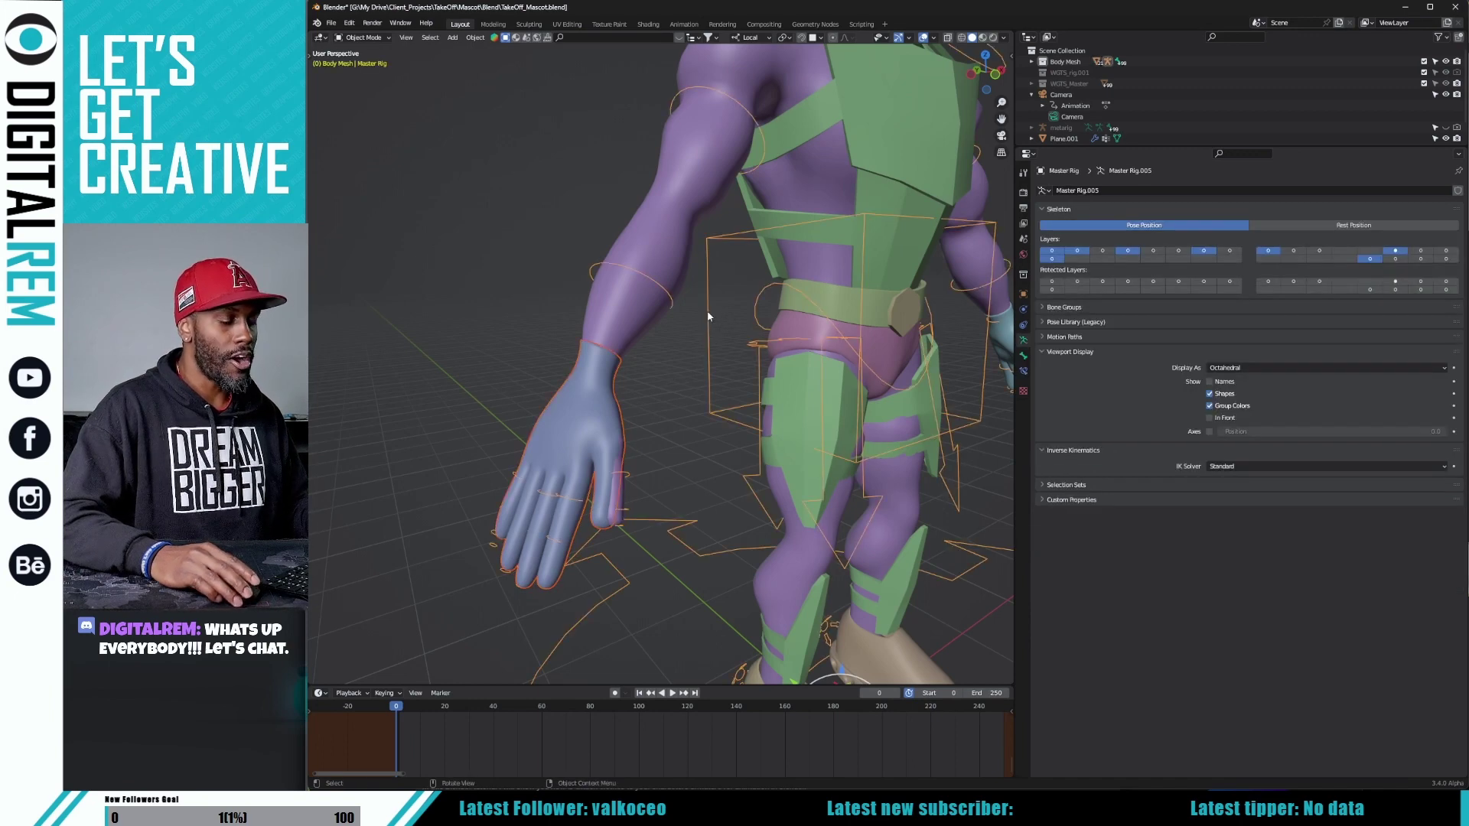
pyautogui.hotkey('ctrl', 'p')
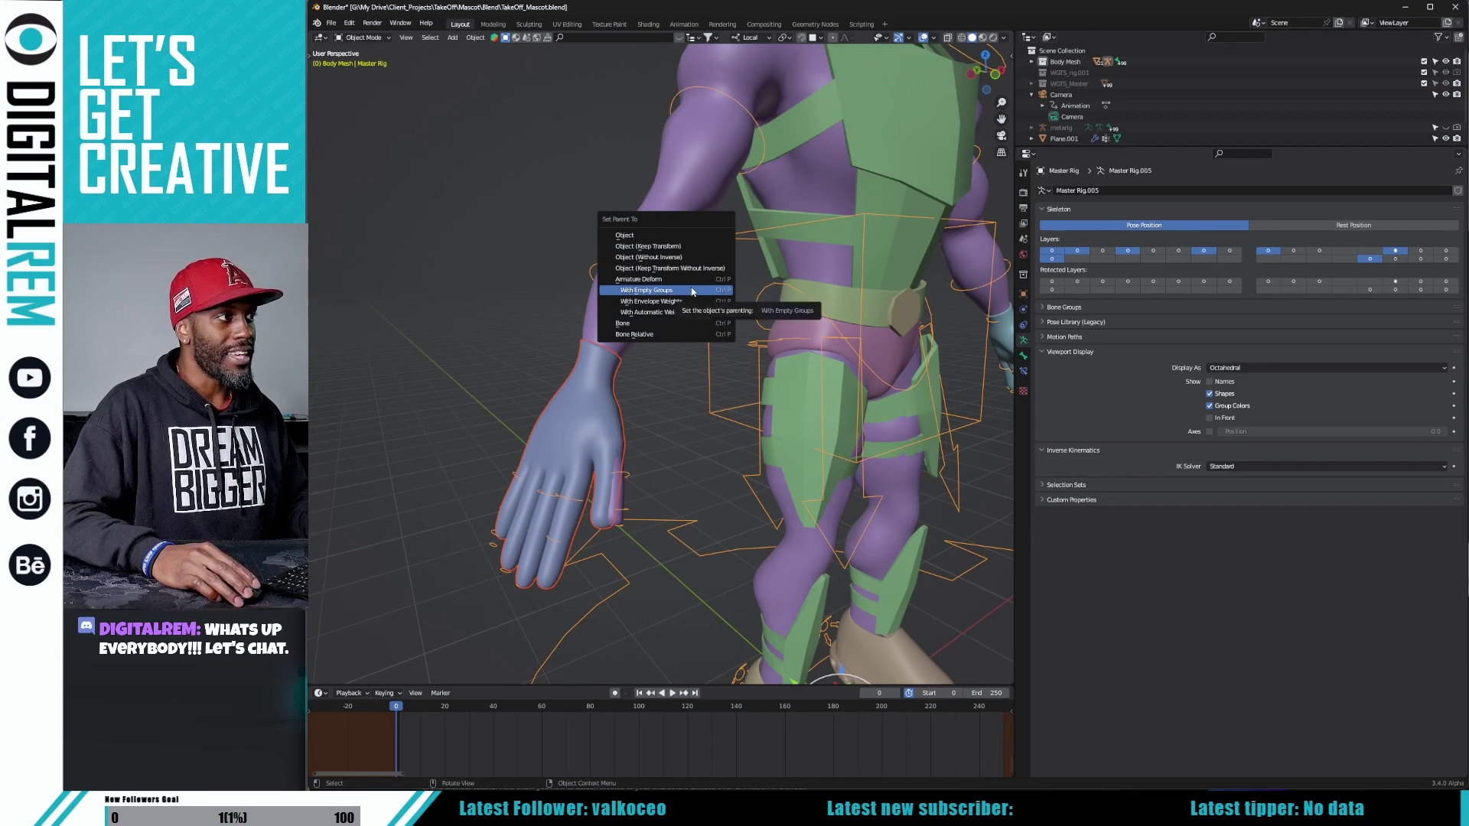
pyautogui.click(692, 291)
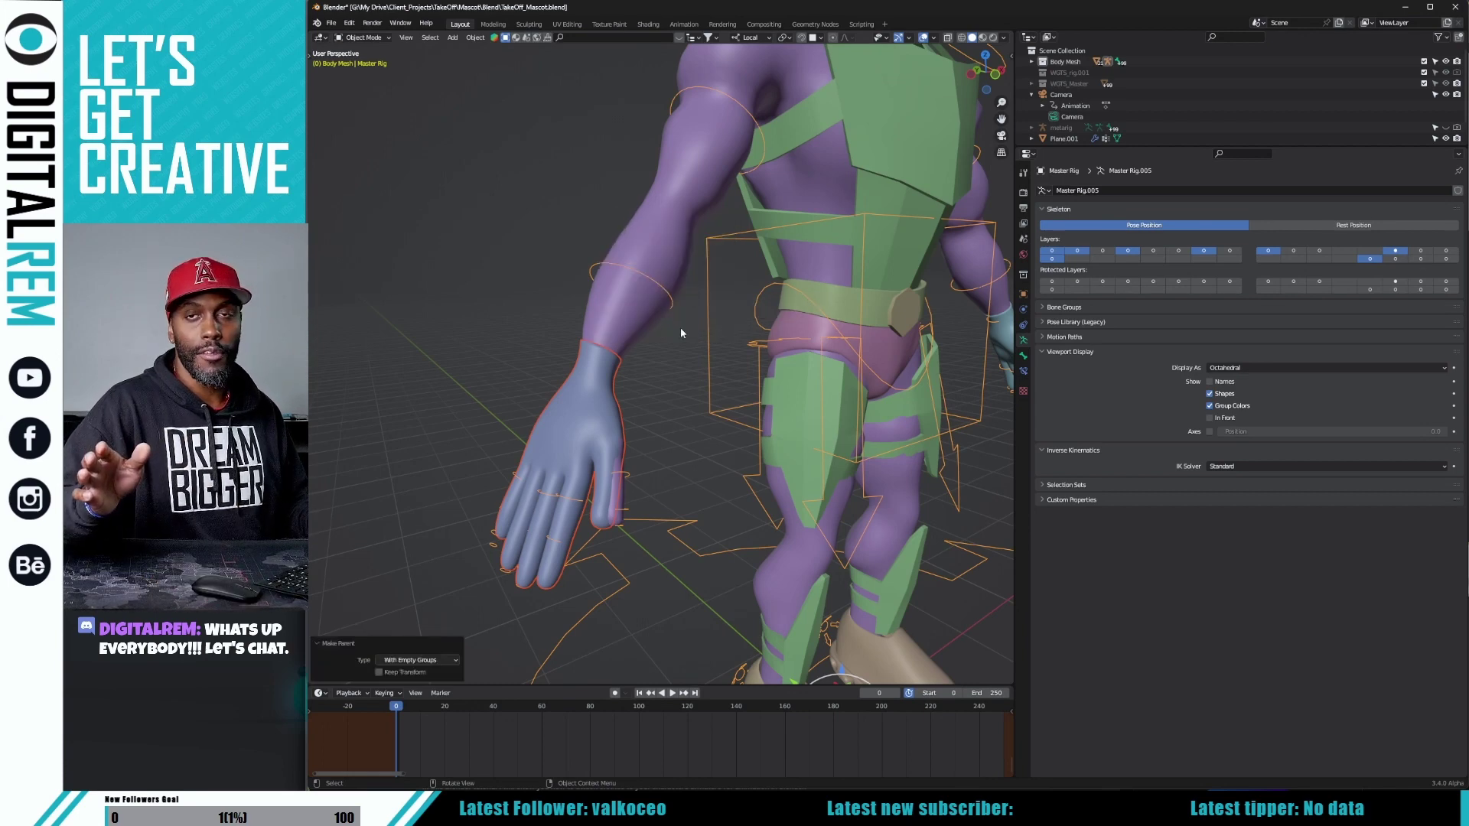
# - Select the body mesh as source, then the hand as the active target
pyautogui.click(664, 370)
pyautogui.moveTo(664, 369); pyautogui.dragTo(629, 293, button='middle')
pyautogui.click(666, 215)
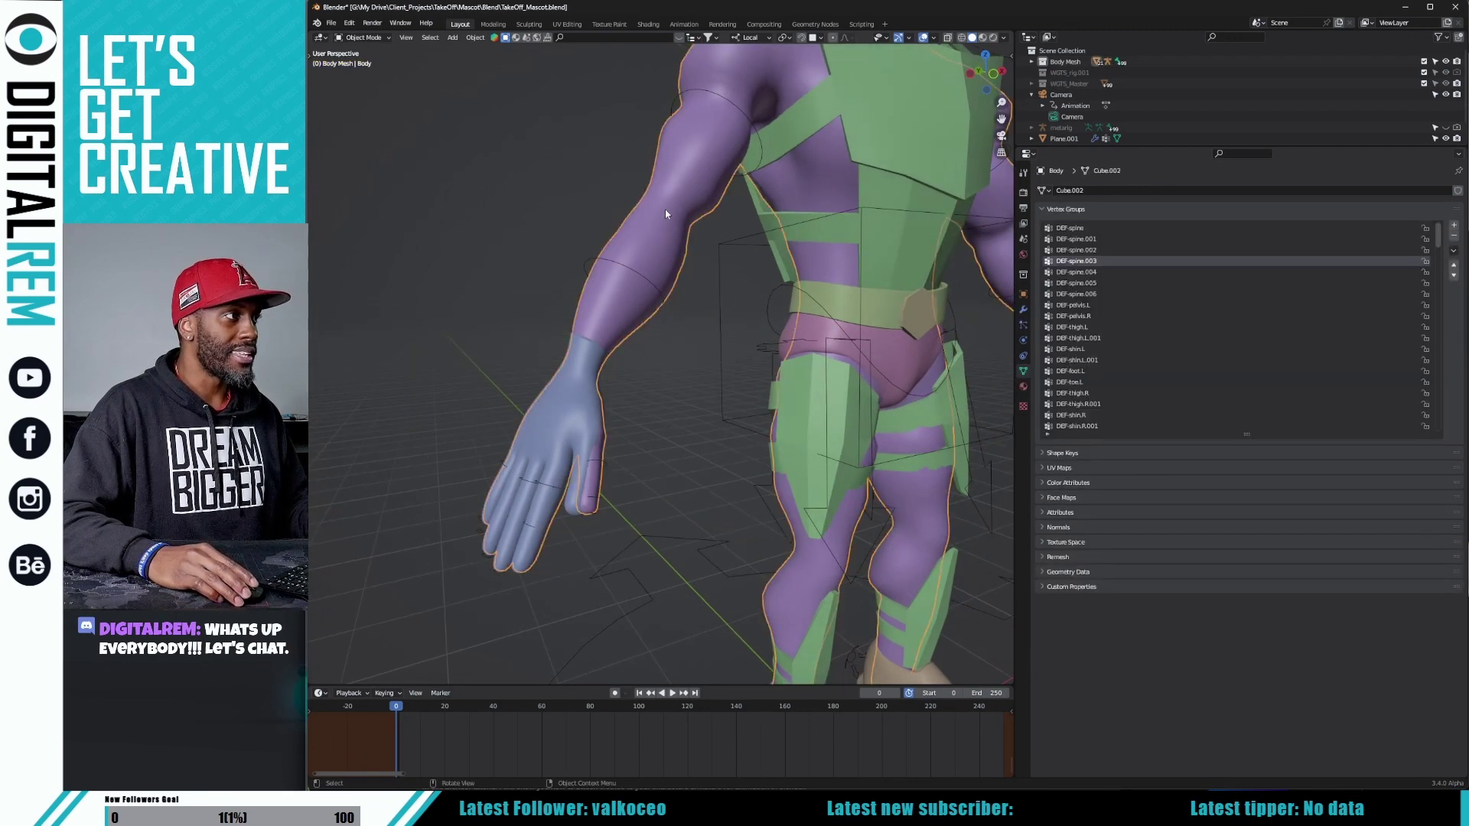
pyautogui.click(562, 408)
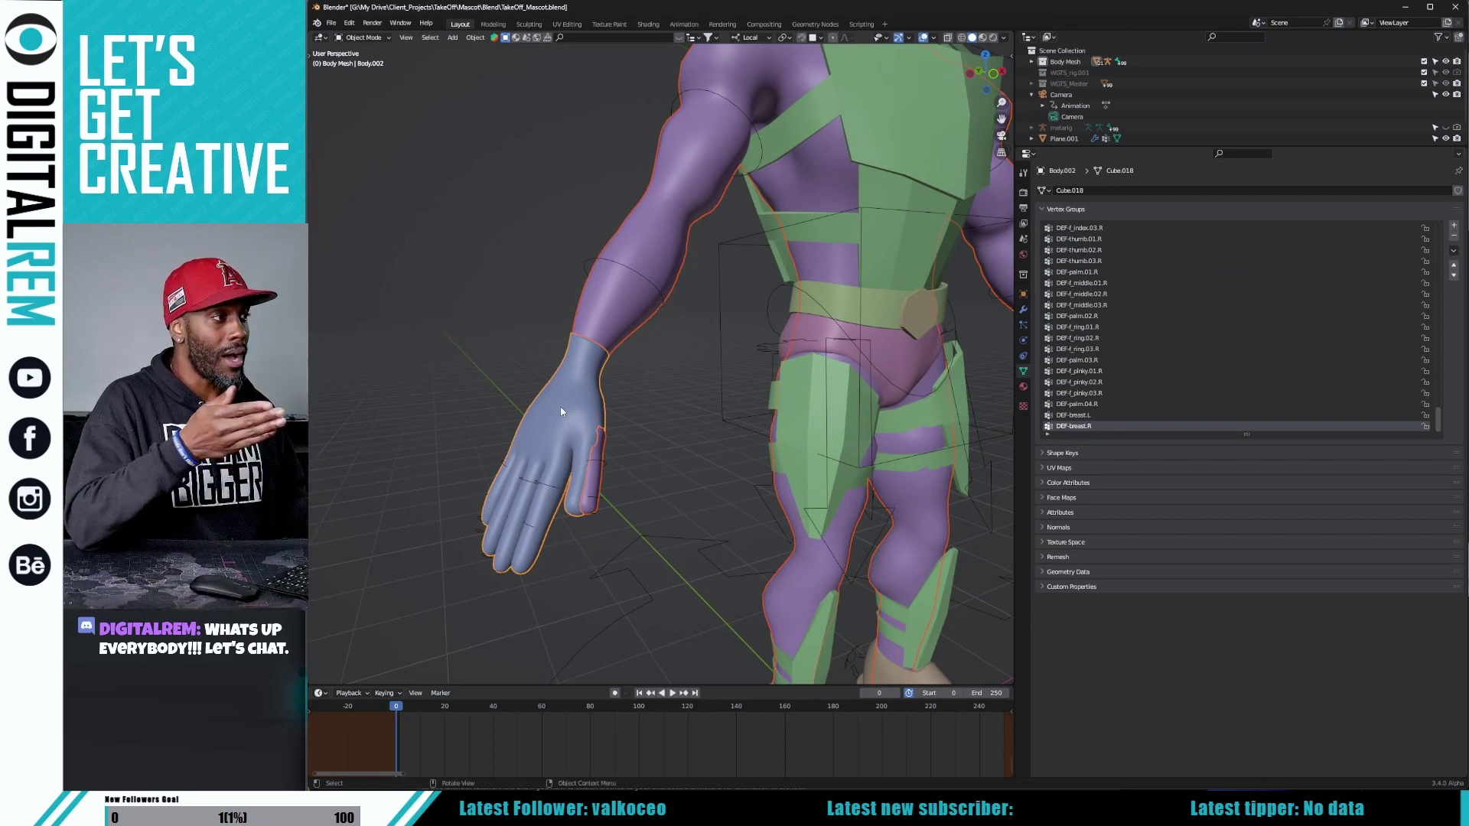
pyautogui.click(474, 37)
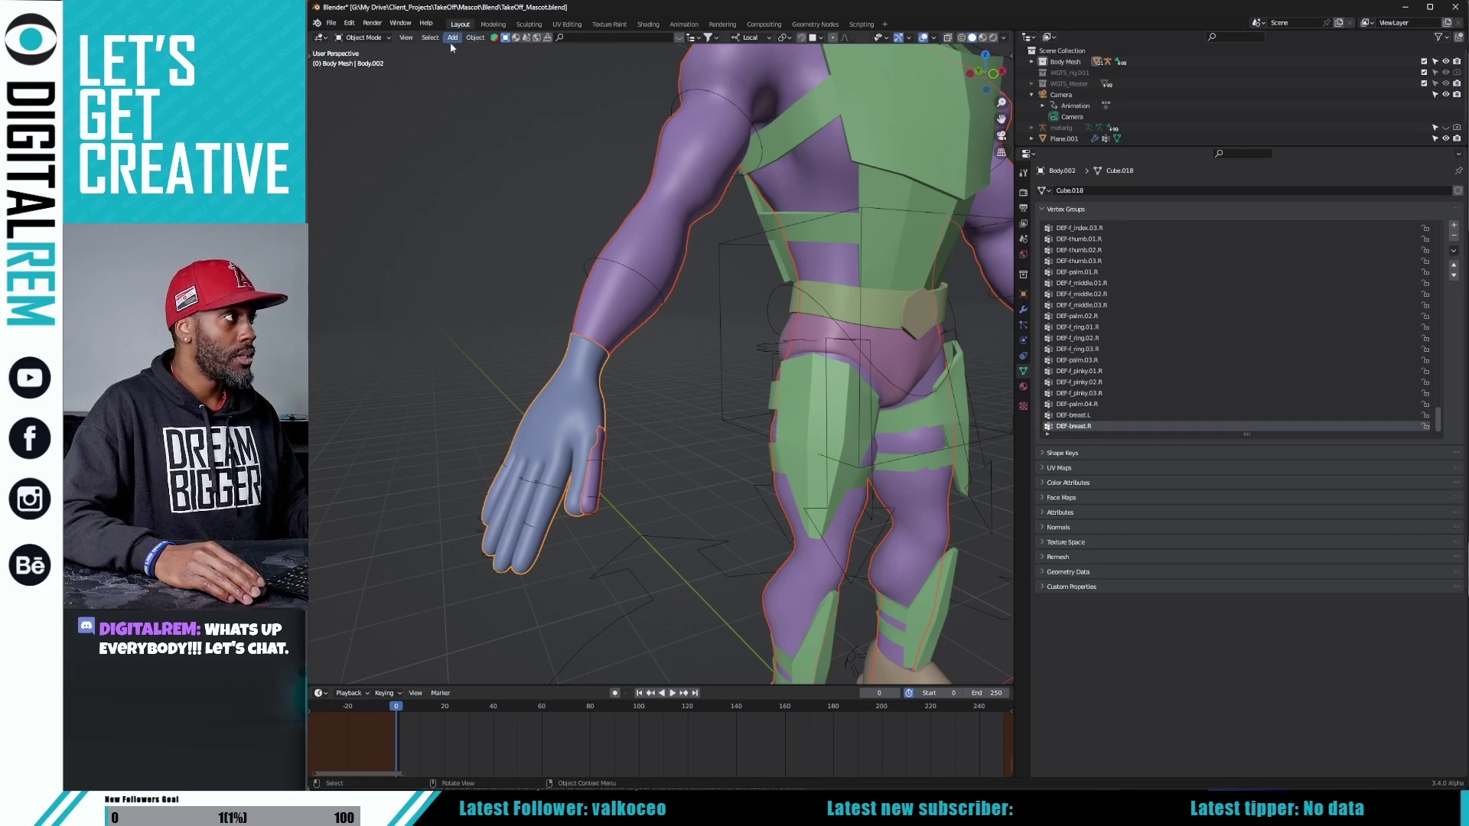
# - In Weight Paint mode, run Transfer Weights onto the hand, keeping Source Layers By Name
pyautogui.click(364, 38)
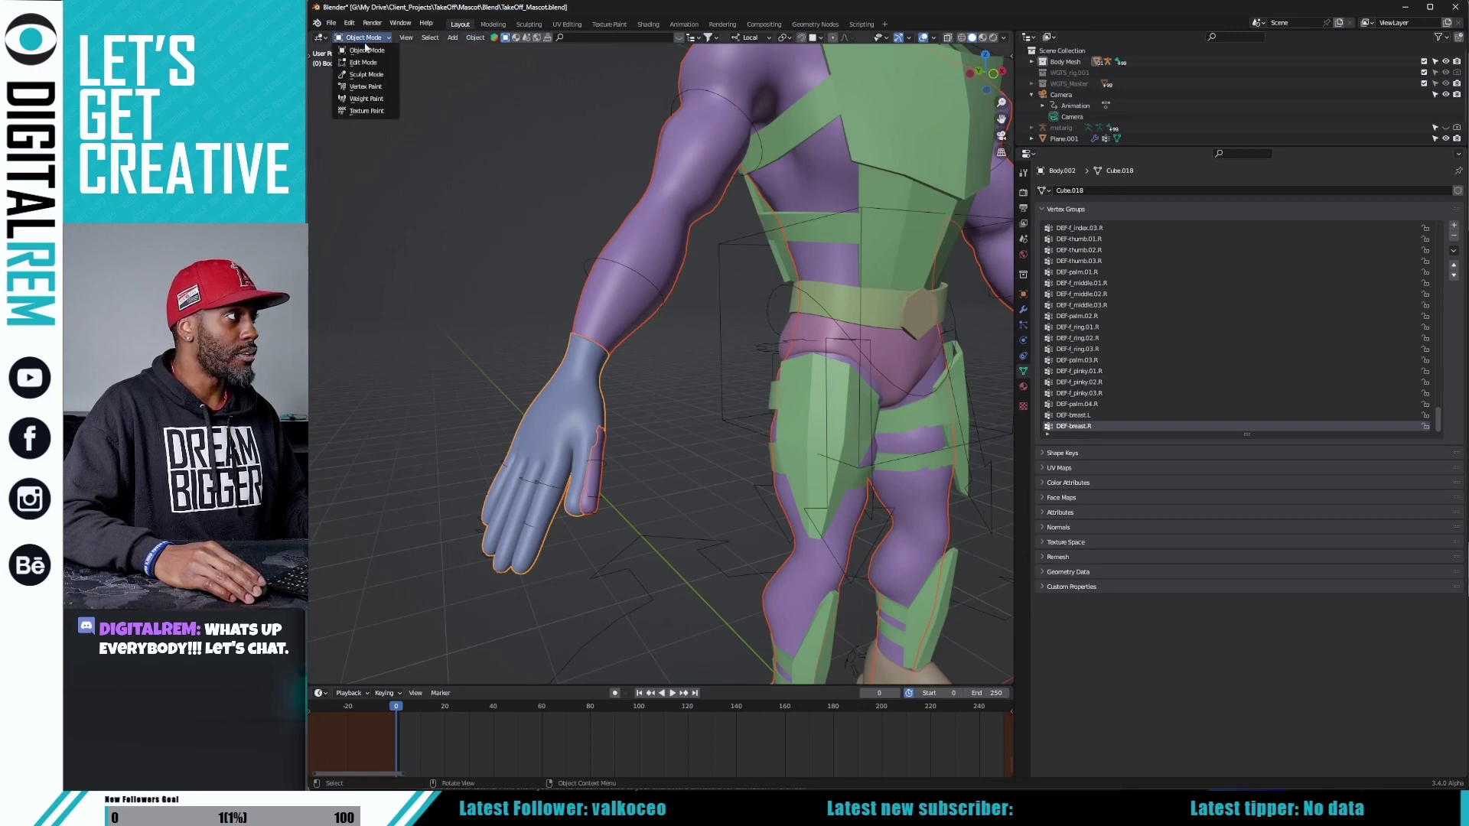
pyautogui.click(367, 99)
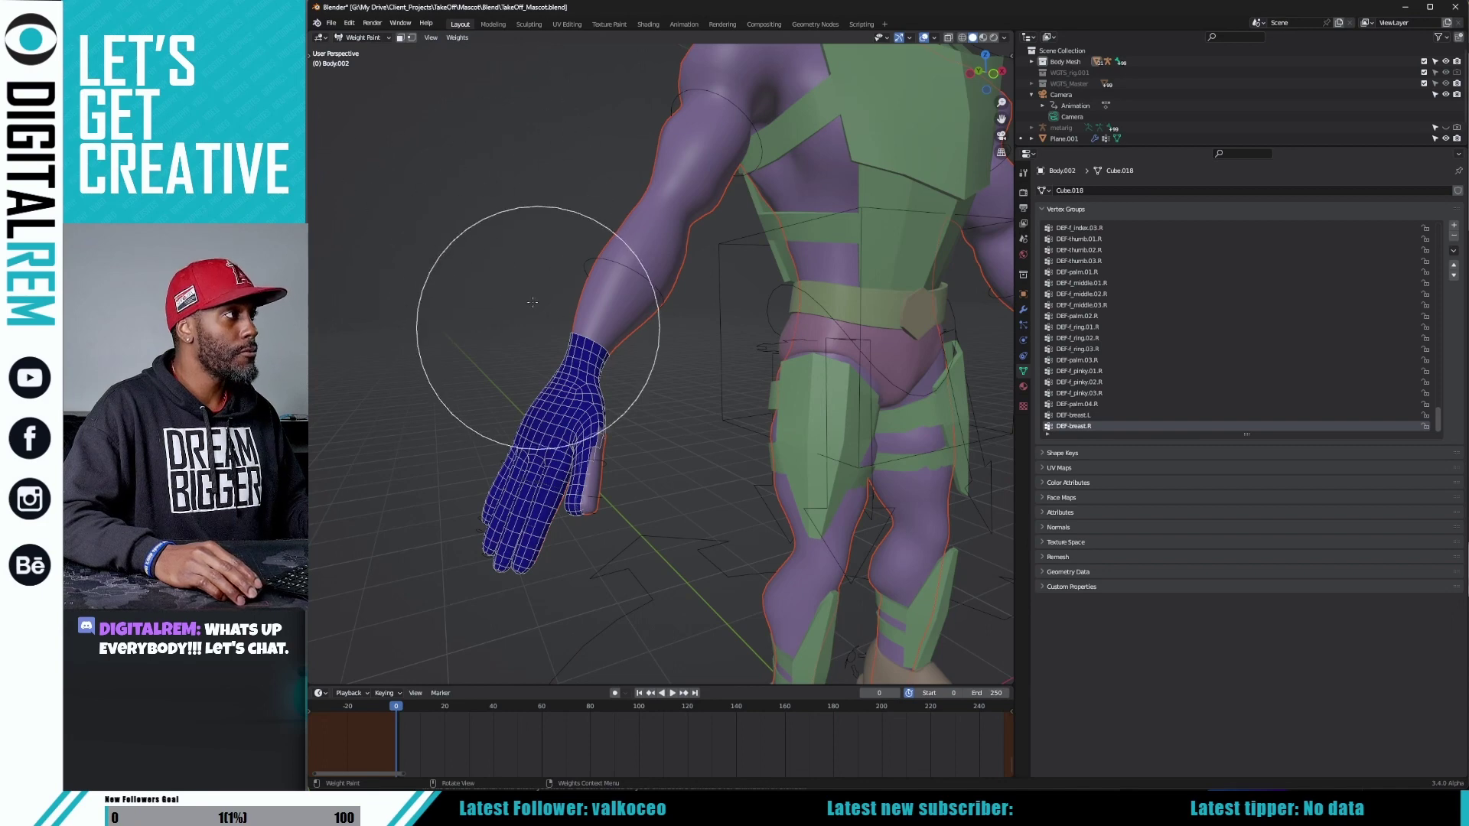
pyautogui.click(456, 38)
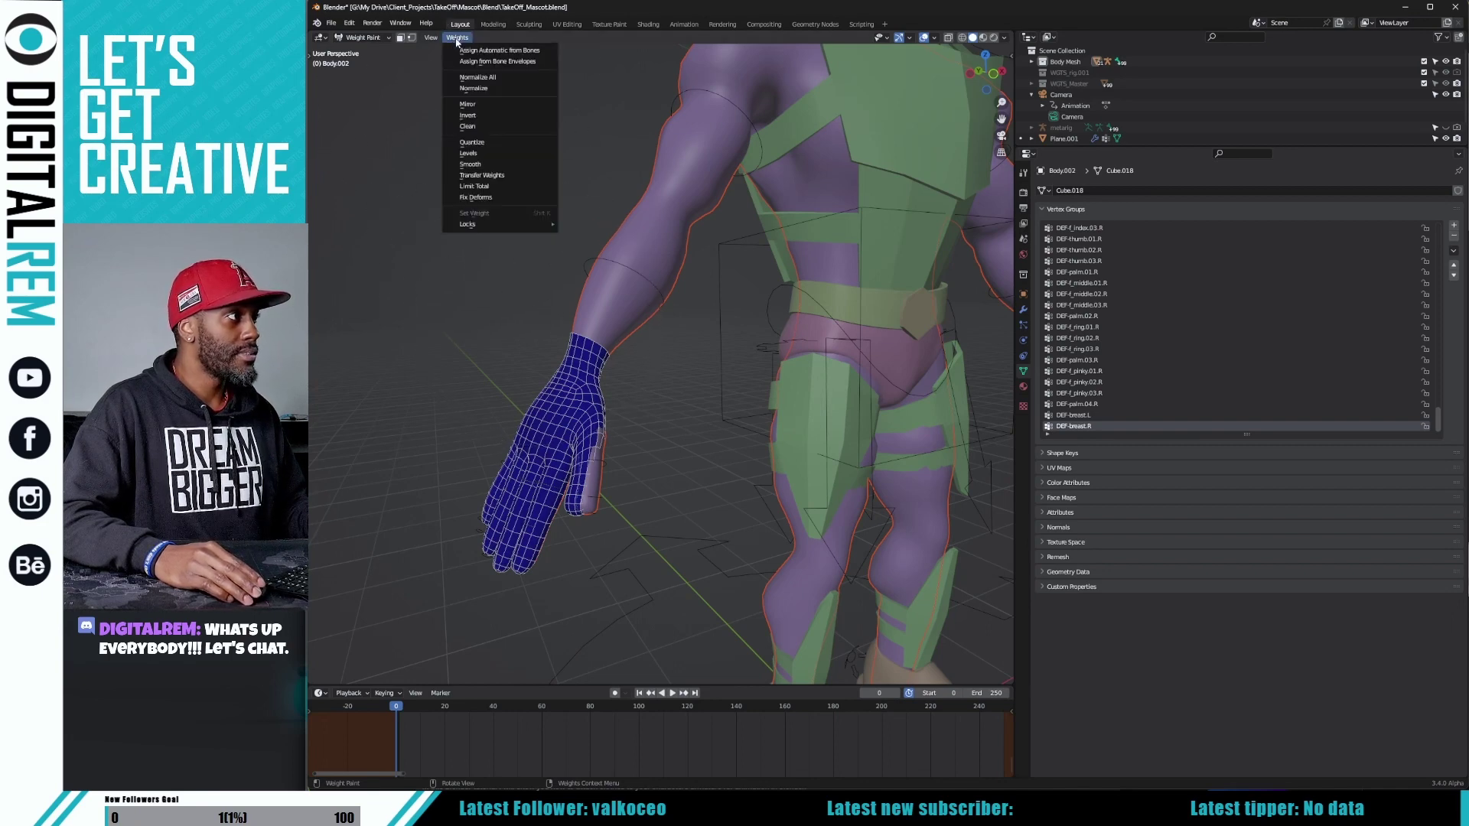
pyautogui.click(480, 177)
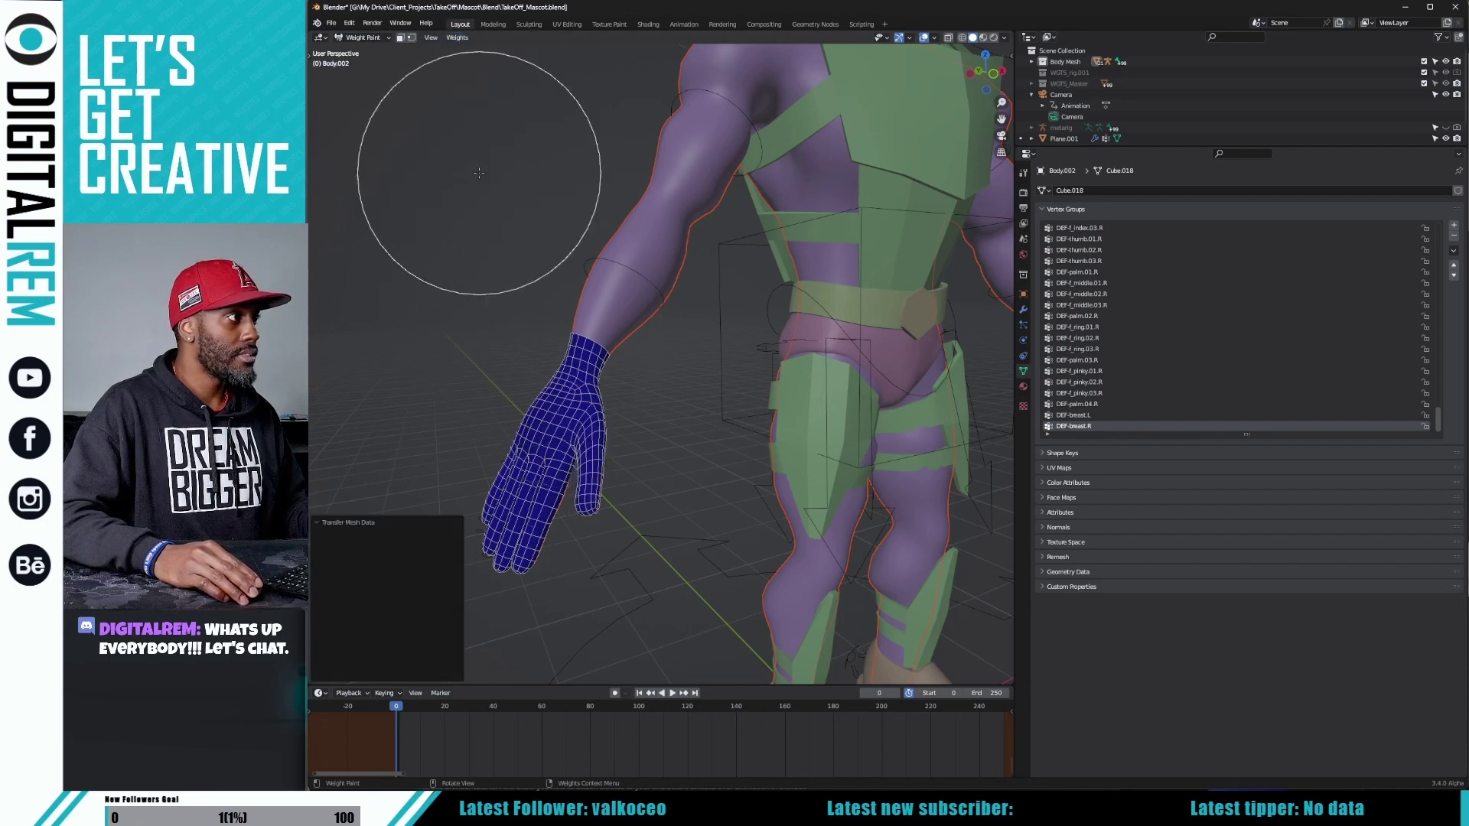
pyautogui.moveTo(591, 394)
pyautogui.mouseDown(button='middle')
pyautogui.moveTo(645, 388)
pyautogui.moveTo(623, 451)
pyautogui.mouseUp(button='middle')
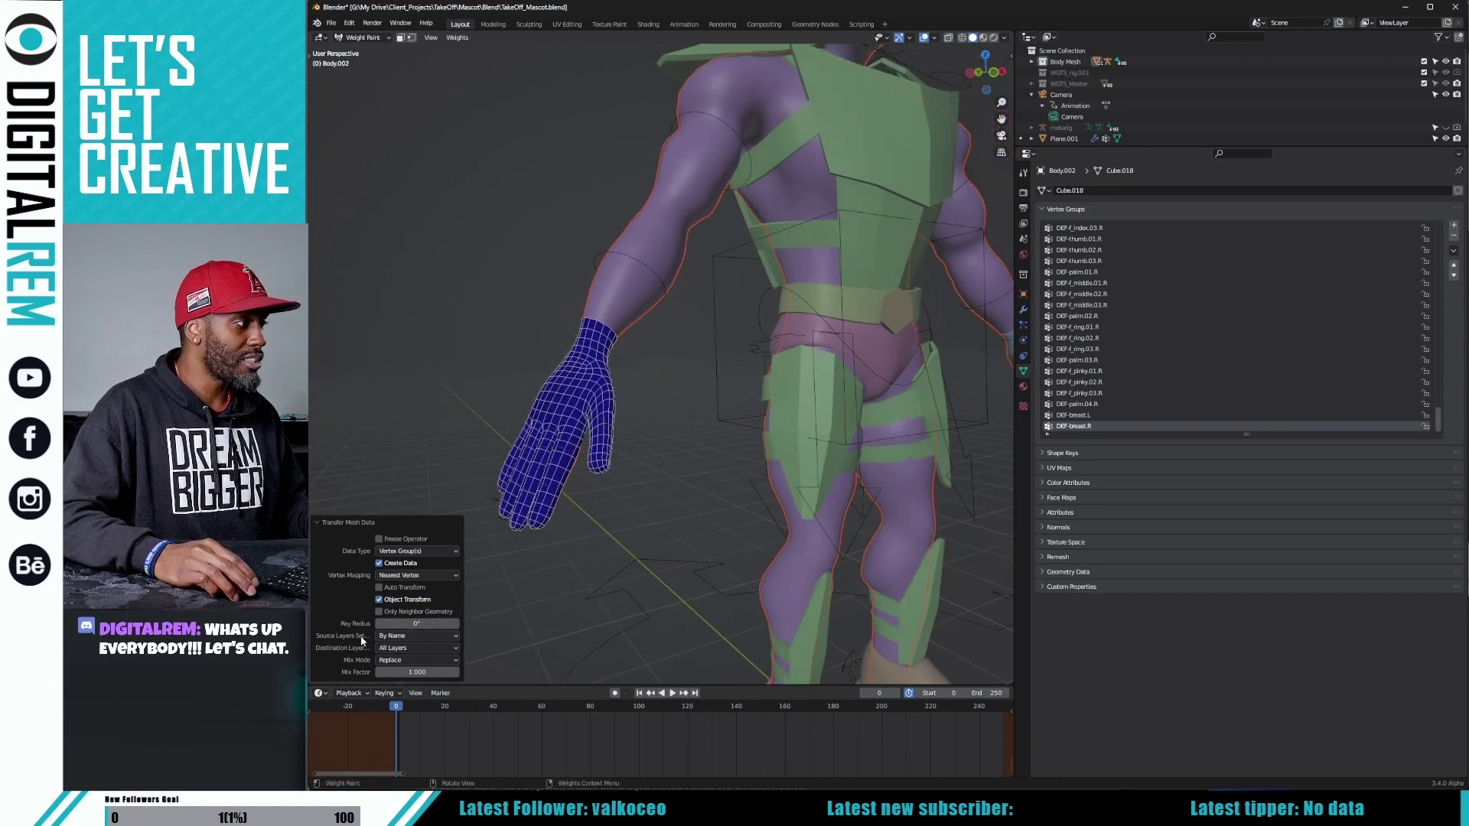
pyautogui.click(417, 637)
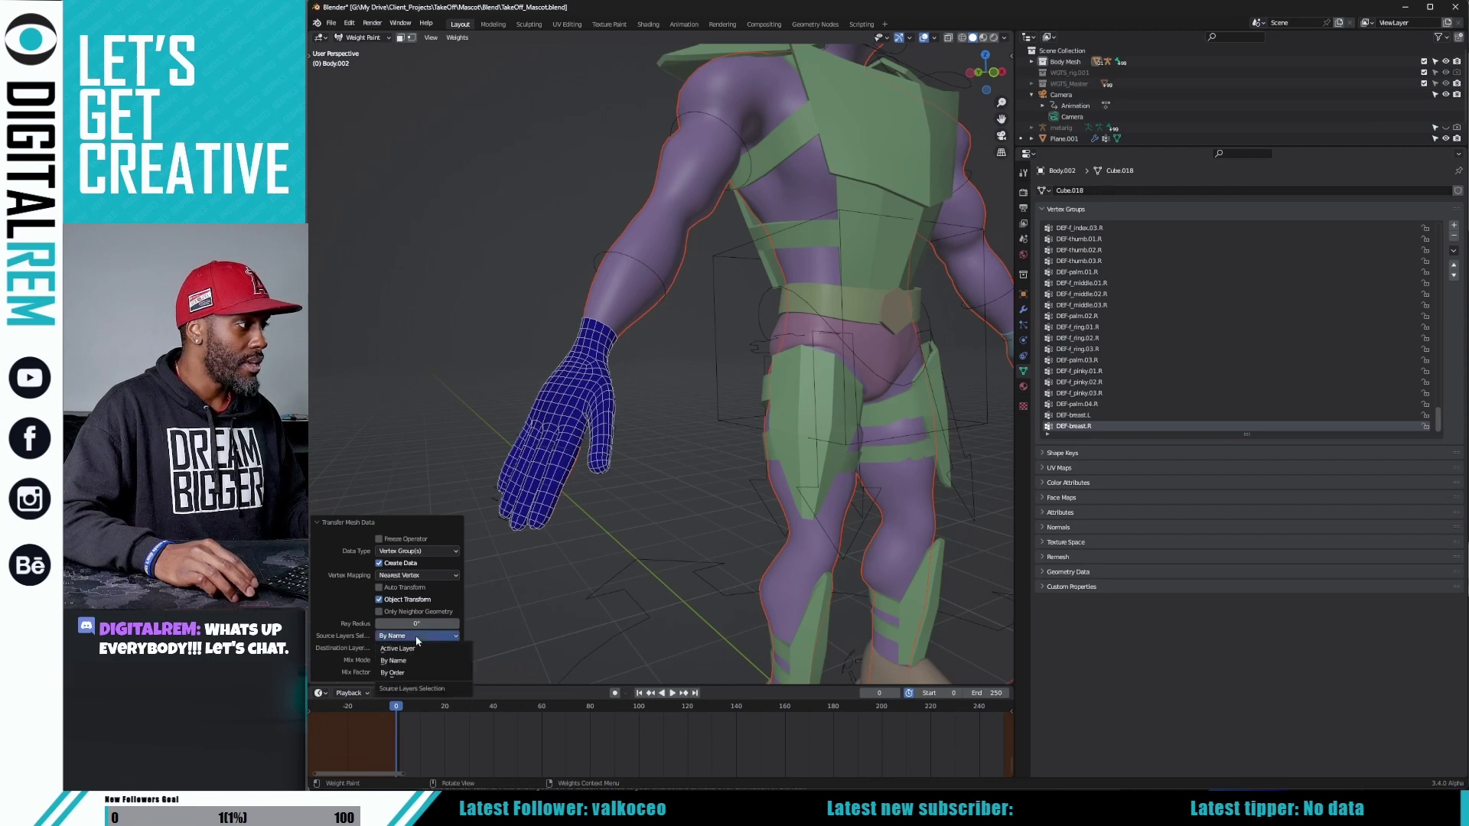
pyautogui.click(414, 635)
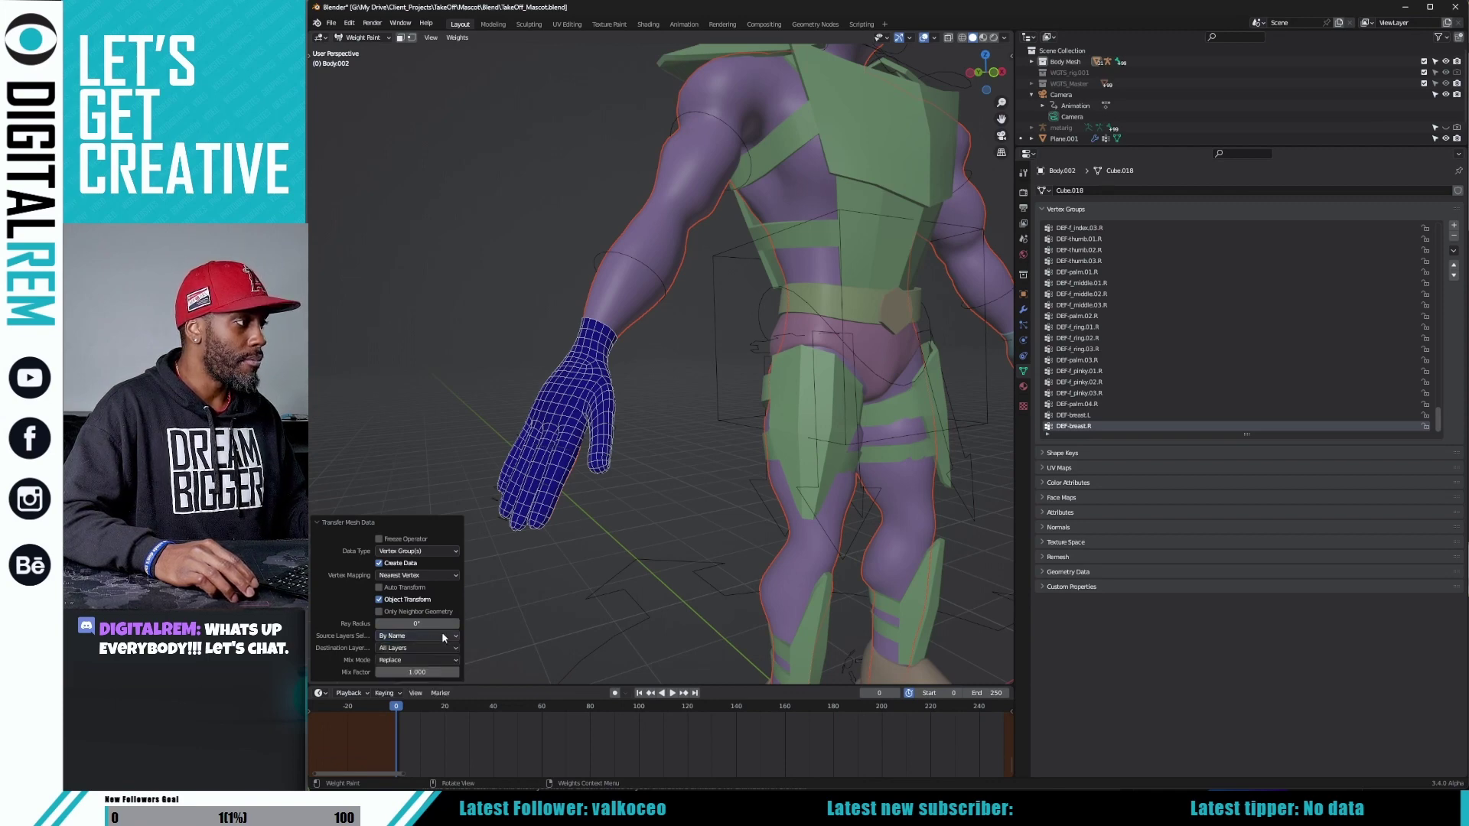
pyautogui.click(392, 157)
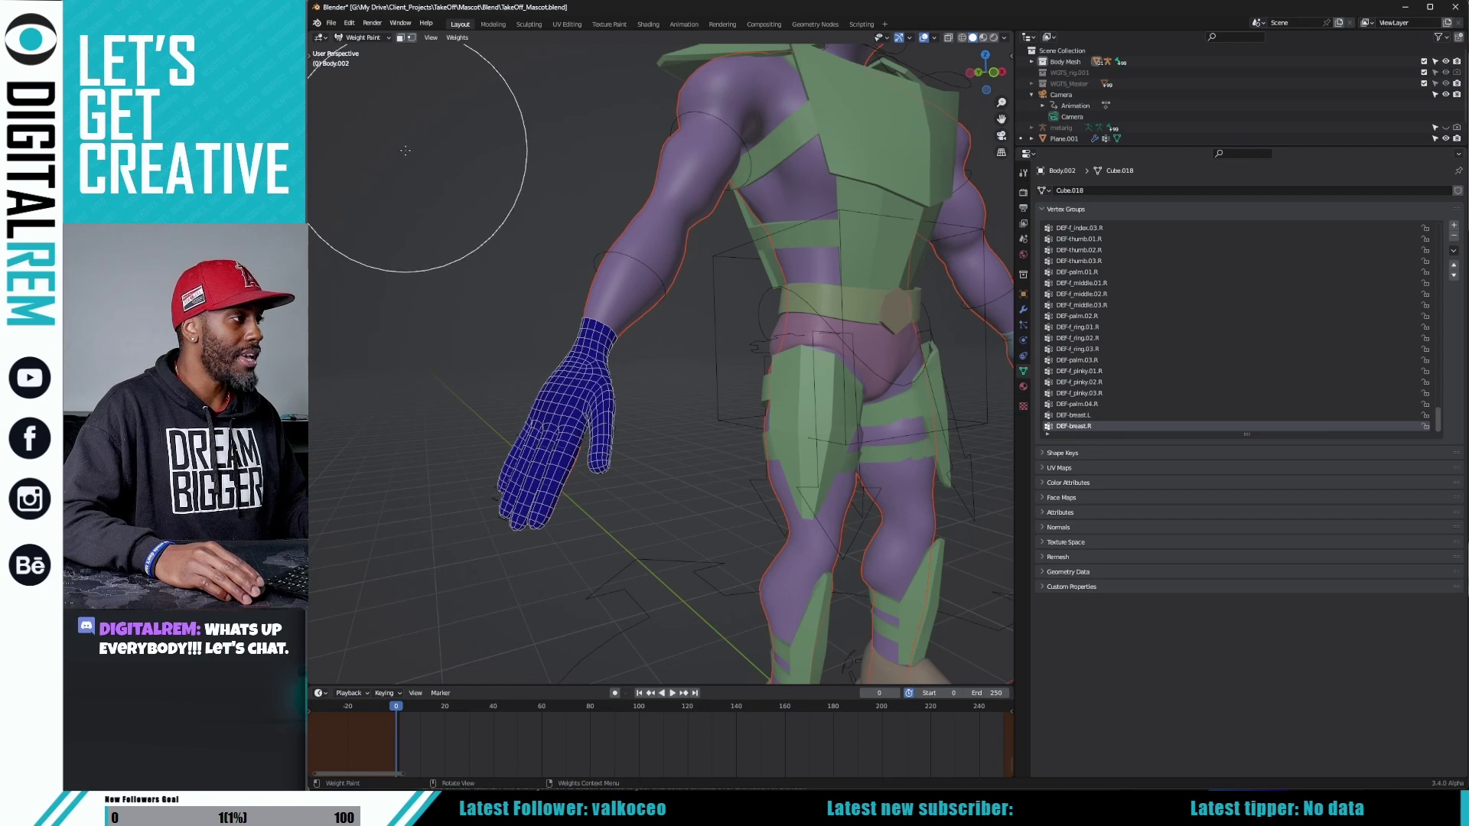
# - Return to Object Mode from the Ctrl+Tab pie and check frame 1, where both hands follow
pyautogui.hotkey('ctrl', 'Tab')
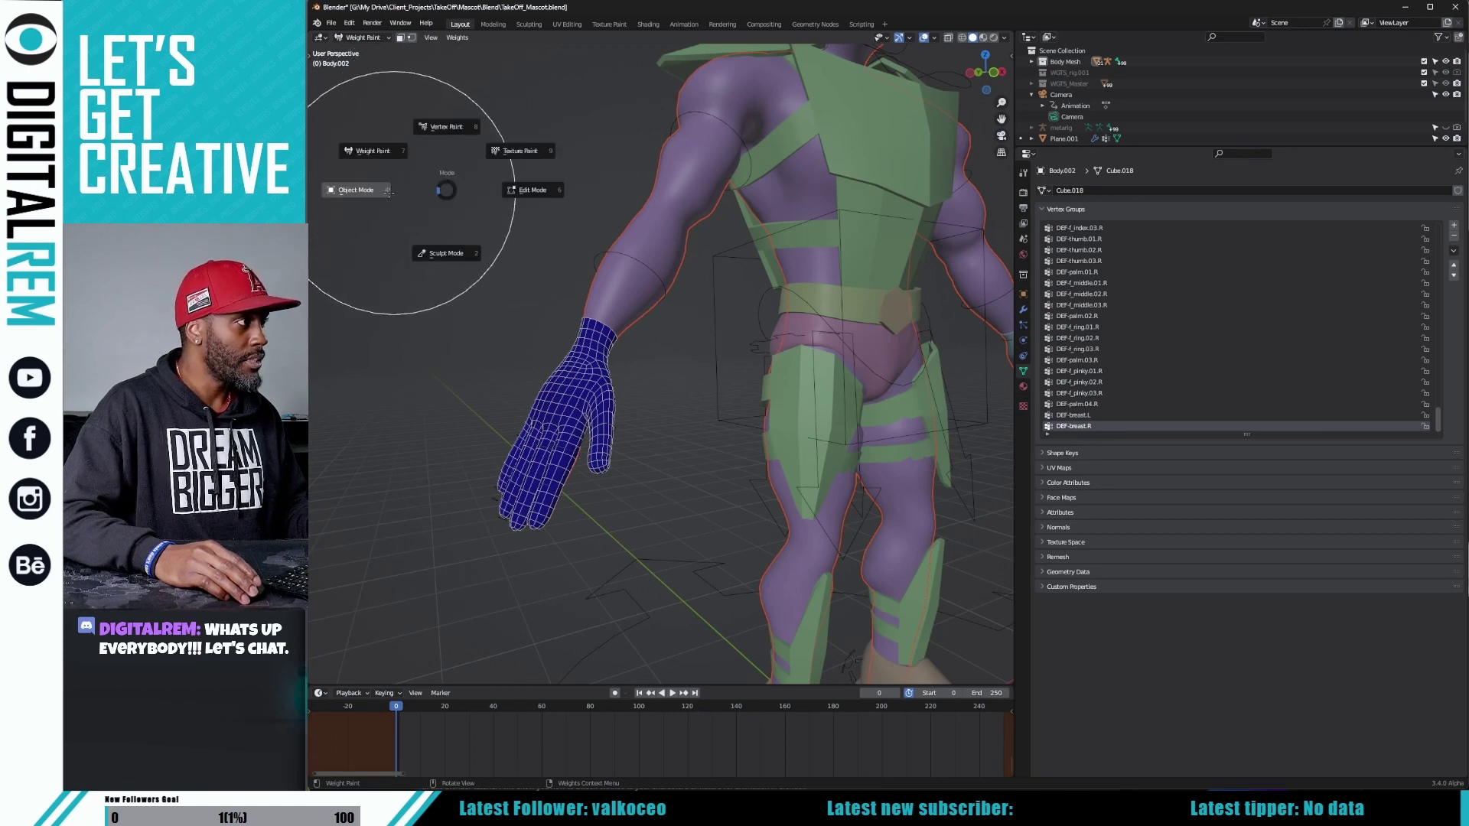
pyautogui.click(375, 192)
pyautogui.moveTo(707, 291); pyautogui.dragTo(887, 627, button='middle')
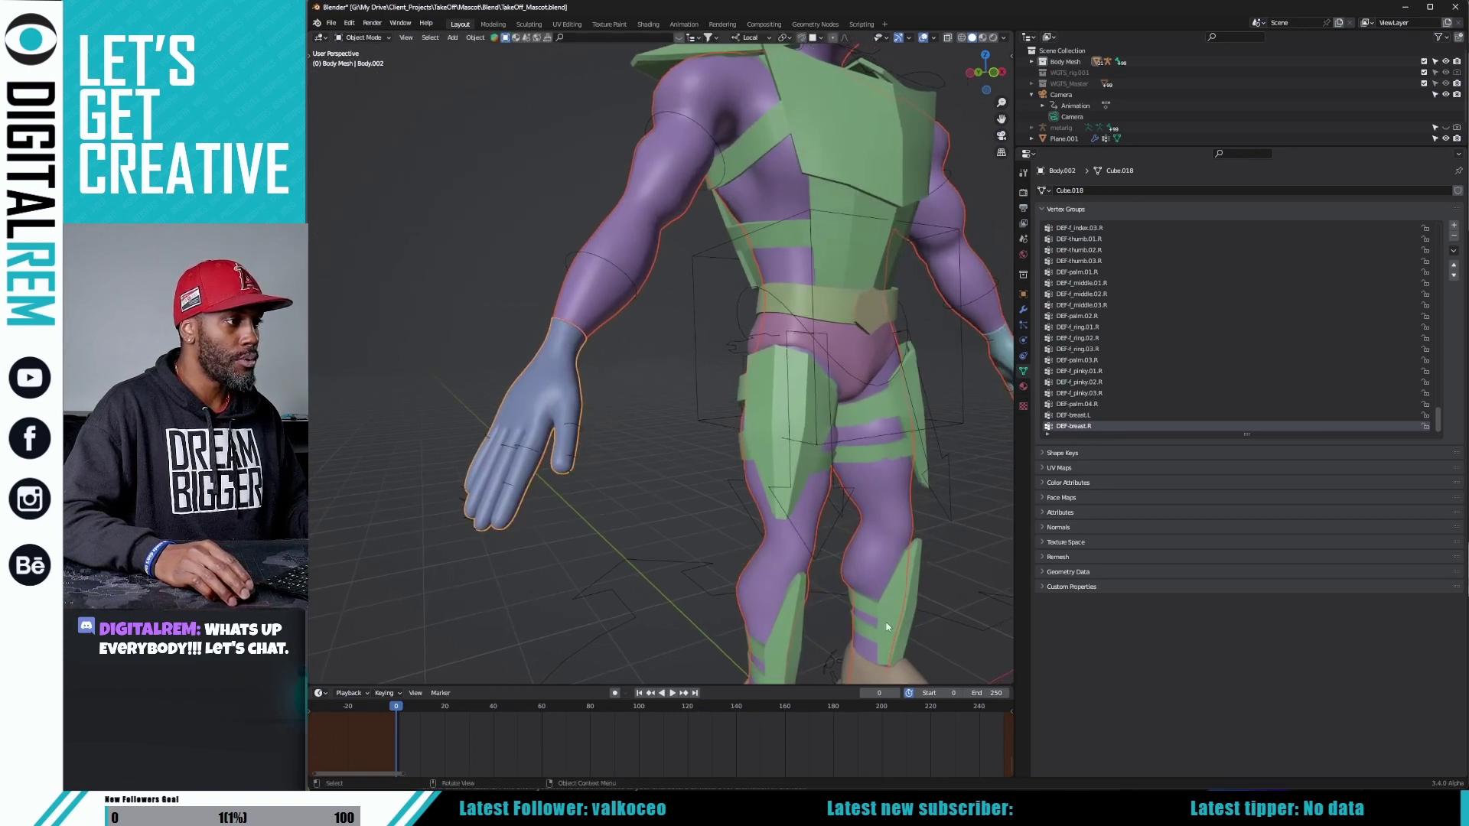
pyautogui.click(897, 694)
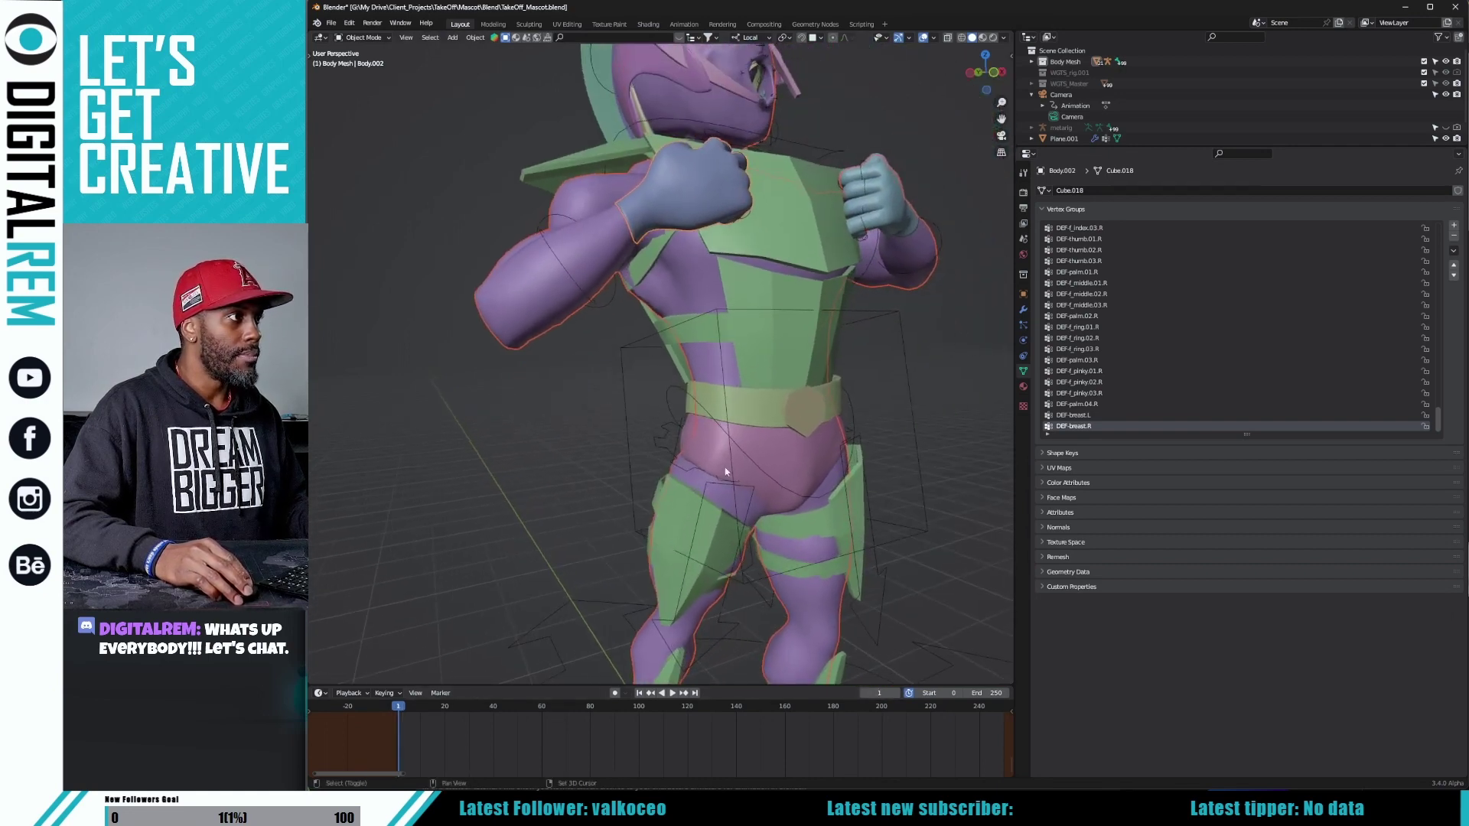